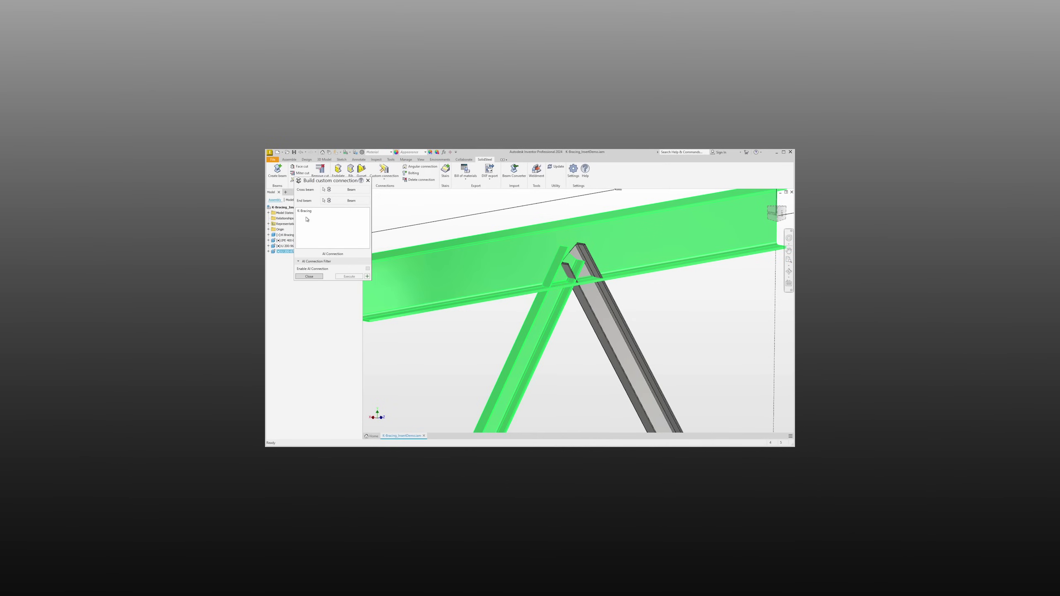
# - Apply the K-Bracing learned connection, adding the second diagonal as the extra beam
pyautogui.click(305, 211)
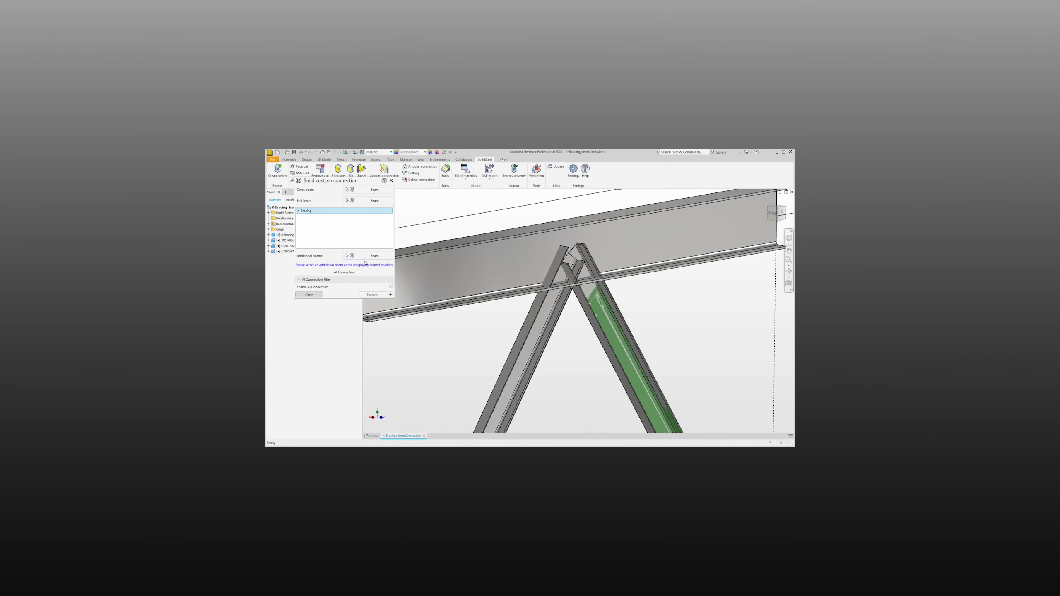
pyautogui.click(595, 364)
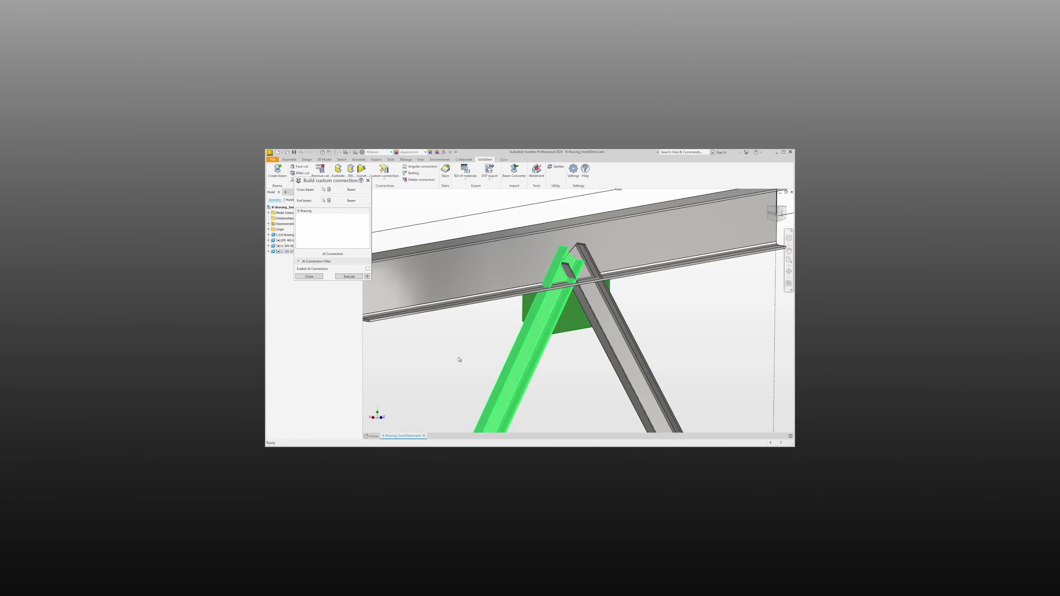
pyautogui.click(346, 277)
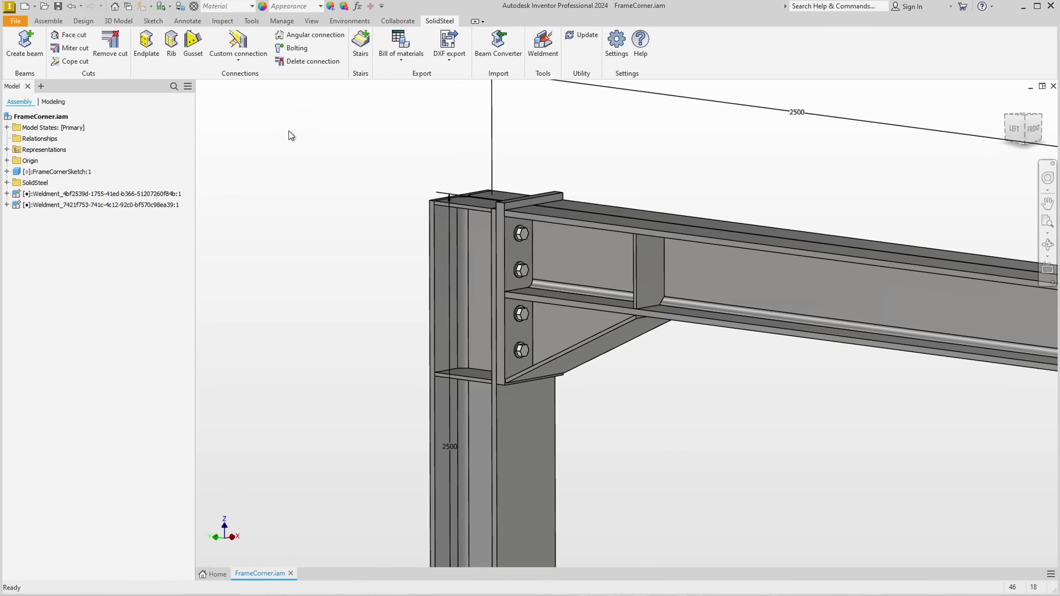
# - Start learning a custom connection with the horizontal beam as cross beam and column as end beam
pyautogui.click(244, 61)
pyautogui.click(241, 100)
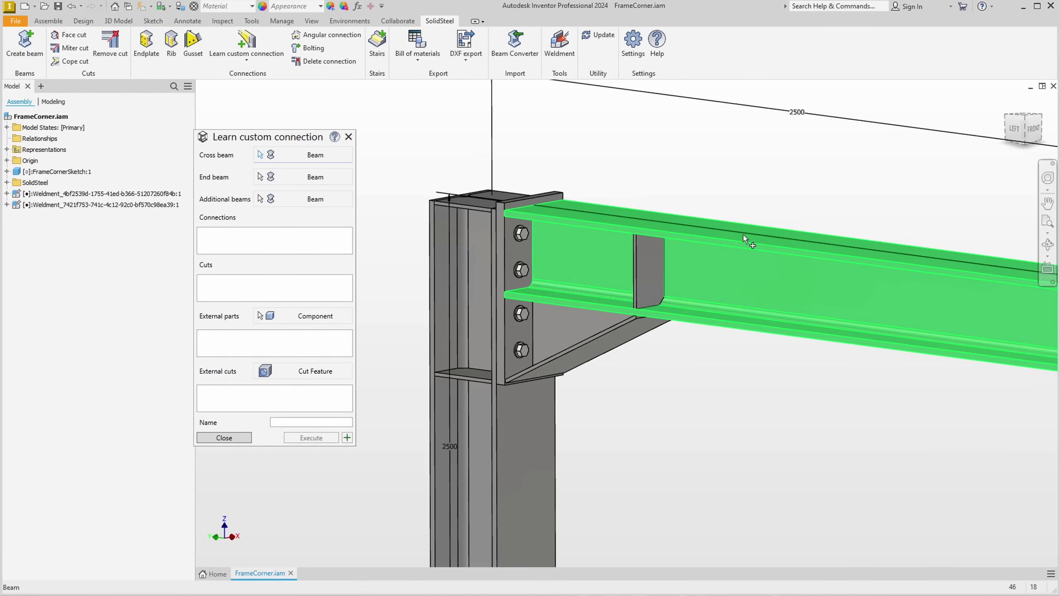
pyautogui.click(737, 283)
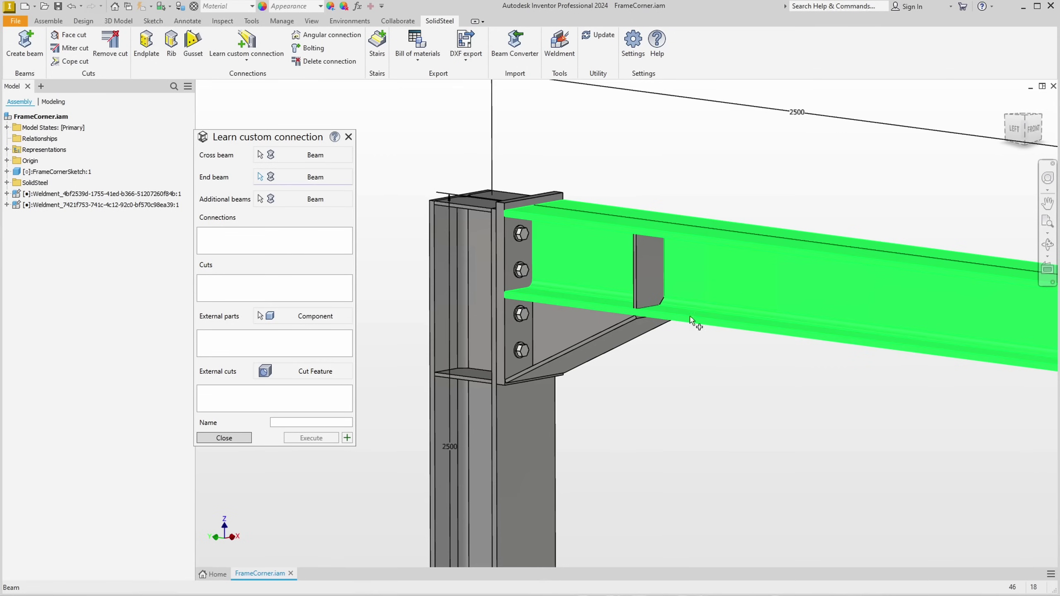
pyautogui.click(538, 434)
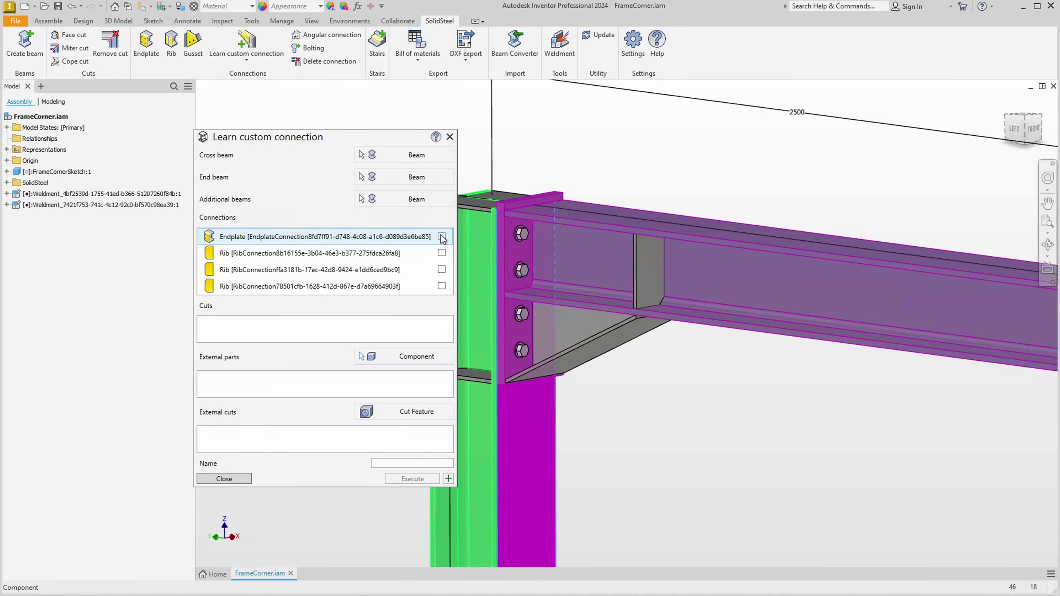
# - Include all three Rib connections and add the lower rib and centre plates as external parts
pyautogui.click(441, 253)
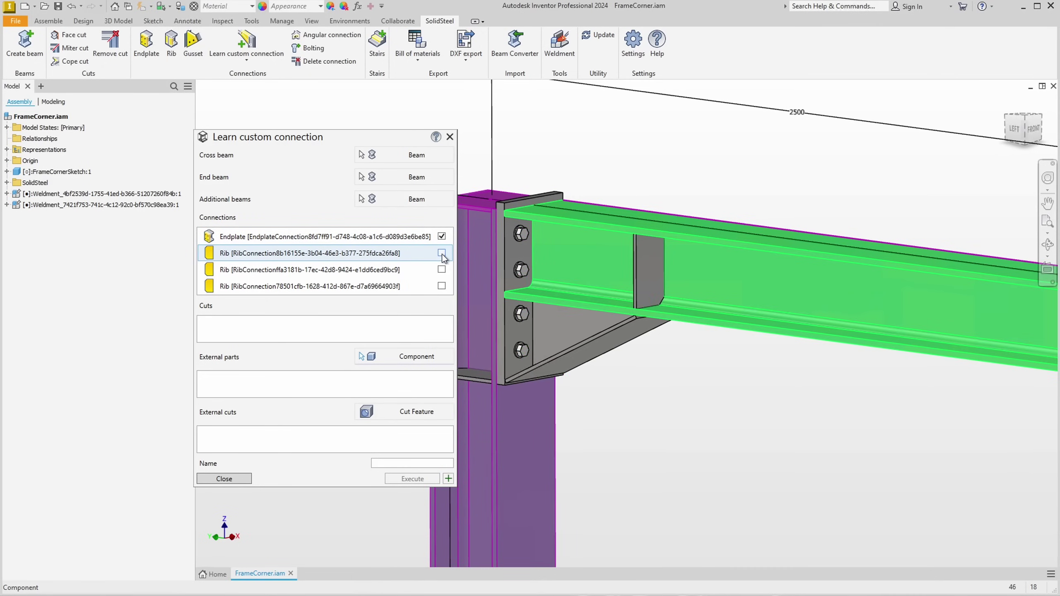
pyautogui.click(441, 269)
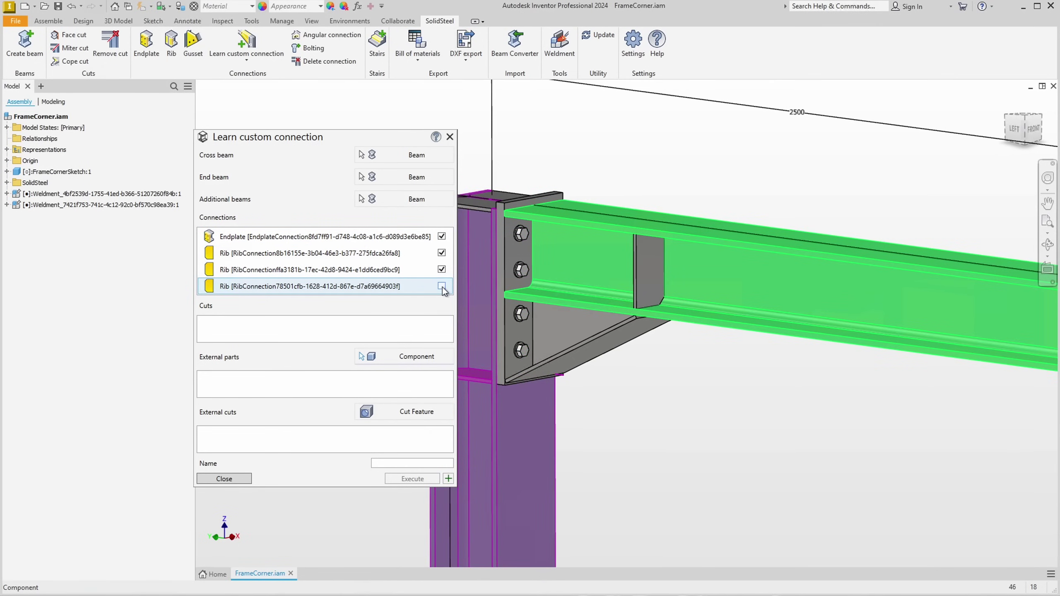
pyautogui.click(441, 286)
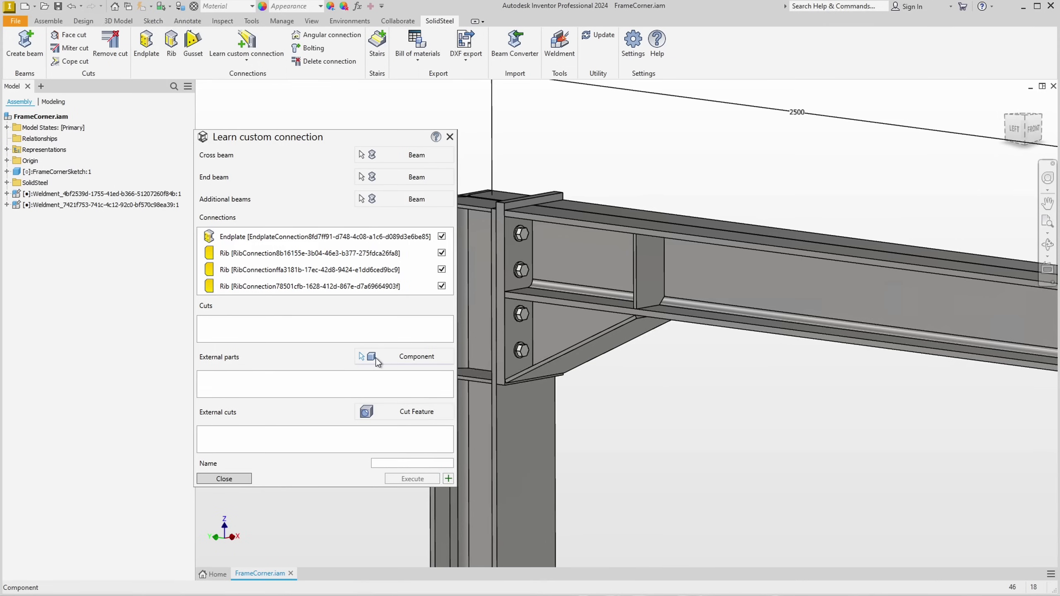
pyautogui.click(581, 366)
pyautogui.click(567, 333)
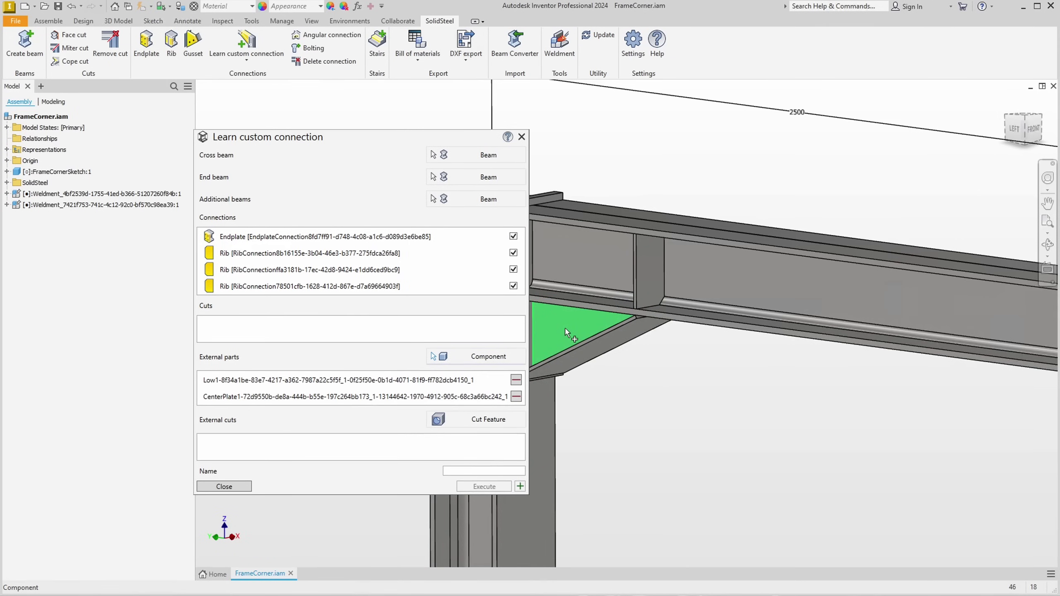
pyautogui.moveTo(369, 131); pyautogui.dragTo(269, 81)
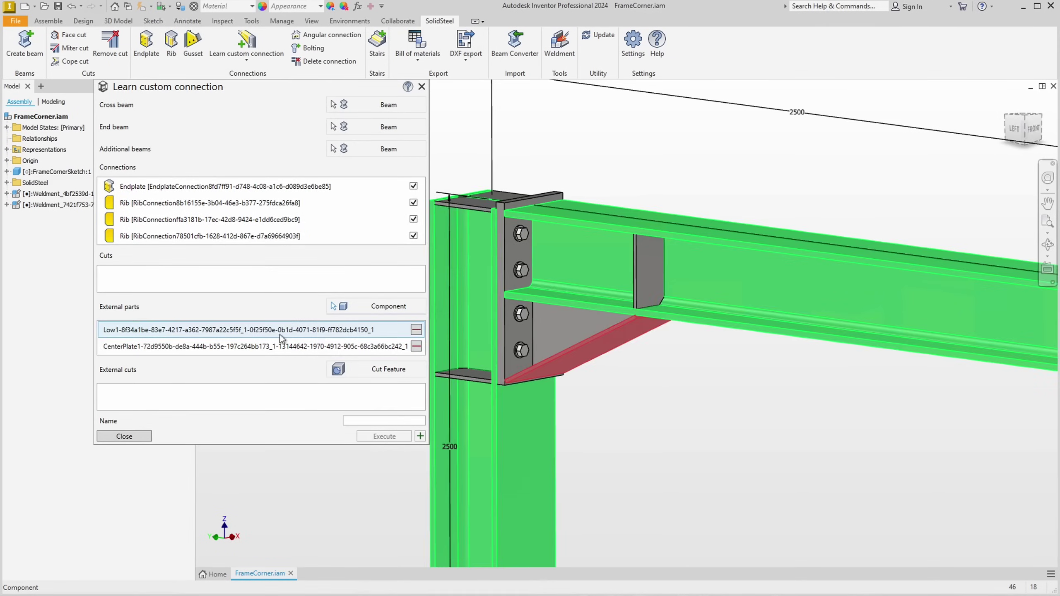
# - Name the learned connection DemoFrameCorner and save it
pyautogui.click(355, 420)
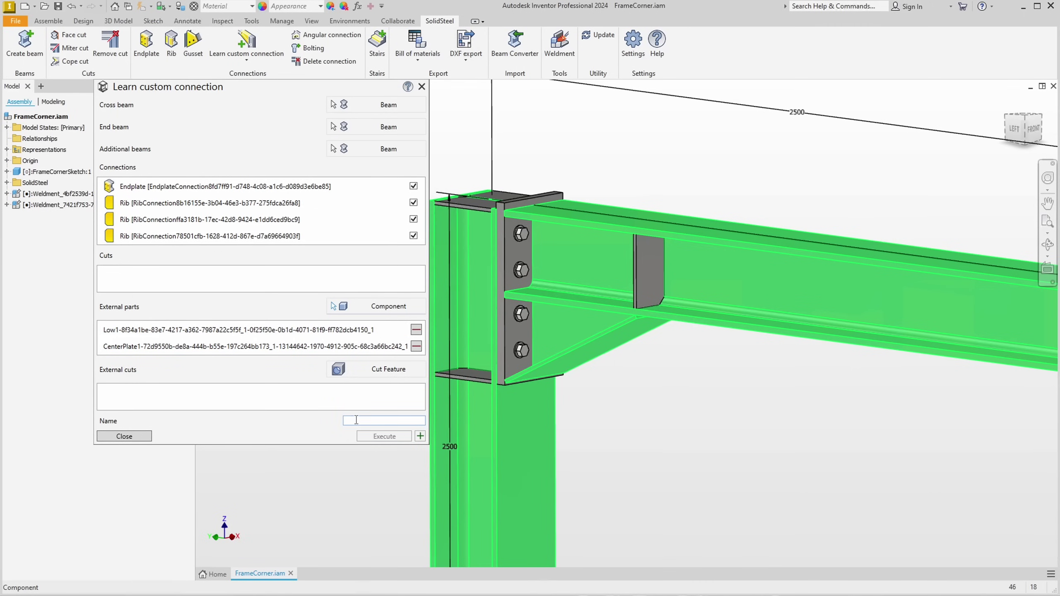
pyautogui.write('DemoFrameCorner')
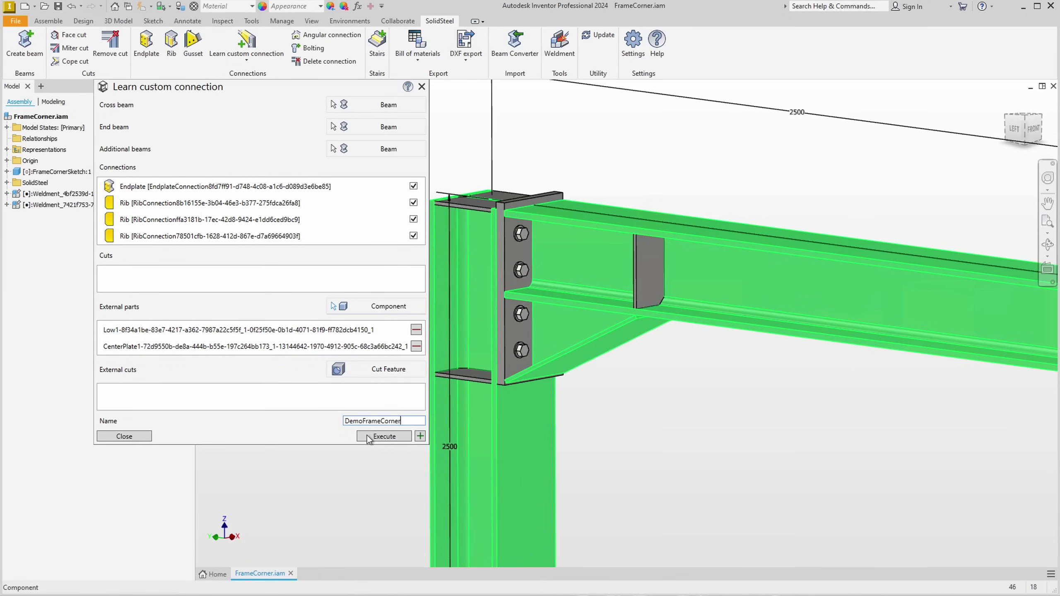
pyautogui.click(369, 435)
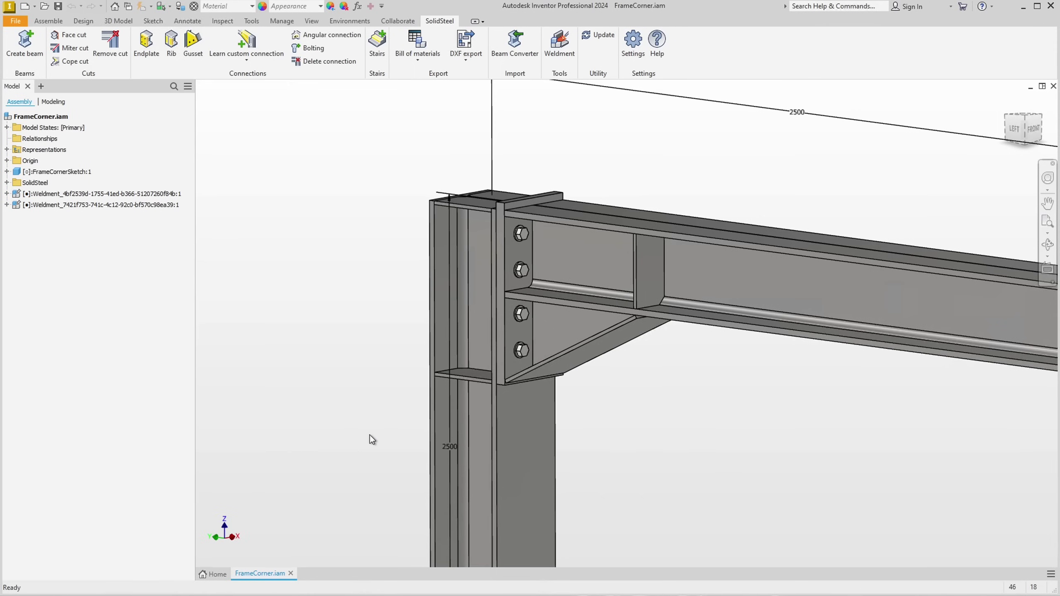
# - Confirm DemoFrameCorner is listed with HEB240single and HEB240double in the SolidSteel custom connections settings
pyautogui.click(633, 42)
pyautogui.click(100, 169)
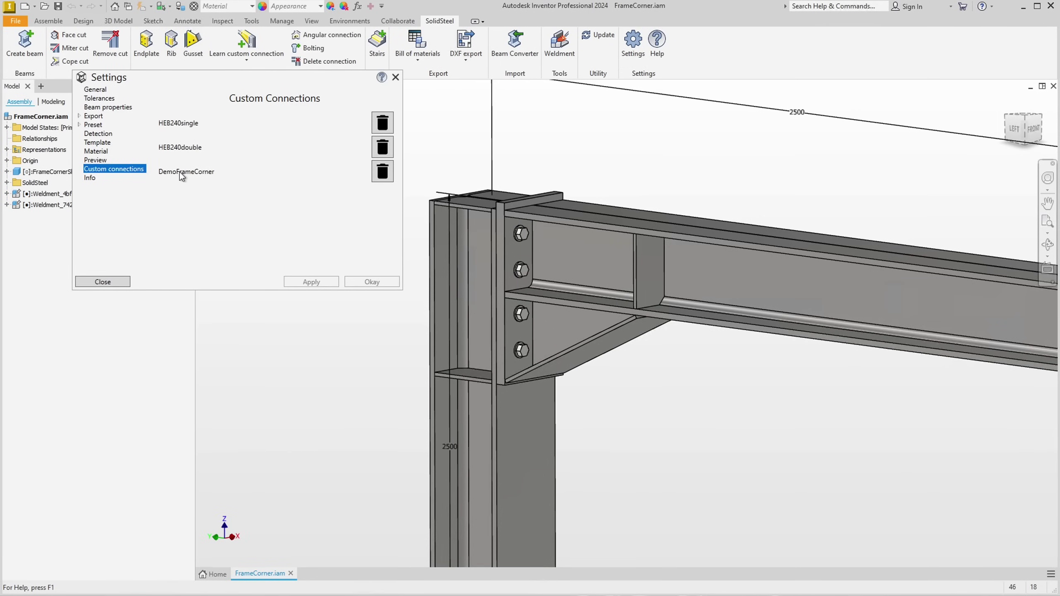
pyautogui.click(395, 77)
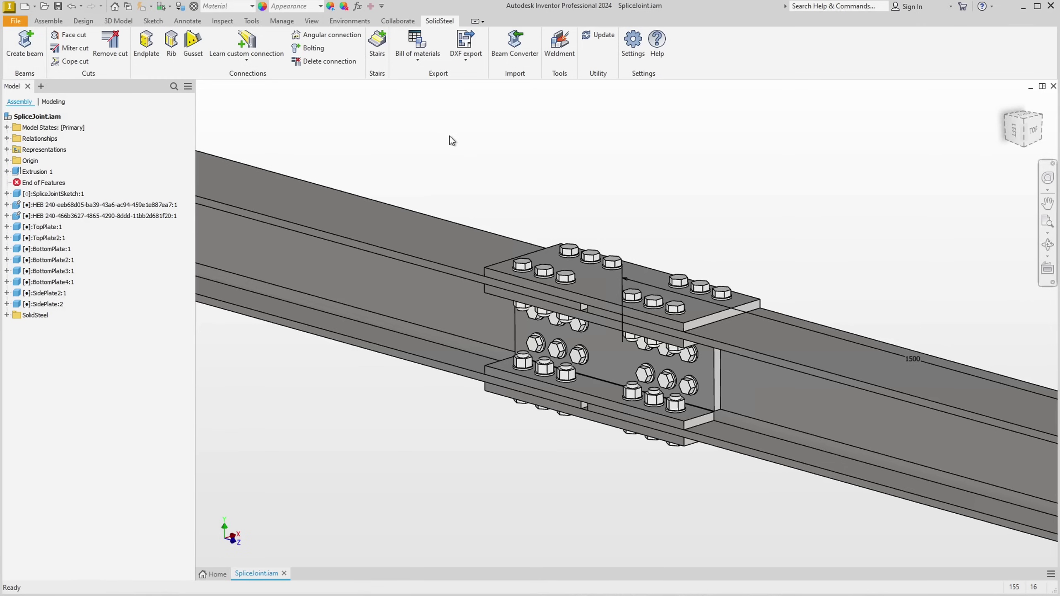
# - Start learning a splice connection, picking the right and left HEB 240 beams
pyautogui.click(250, 53)
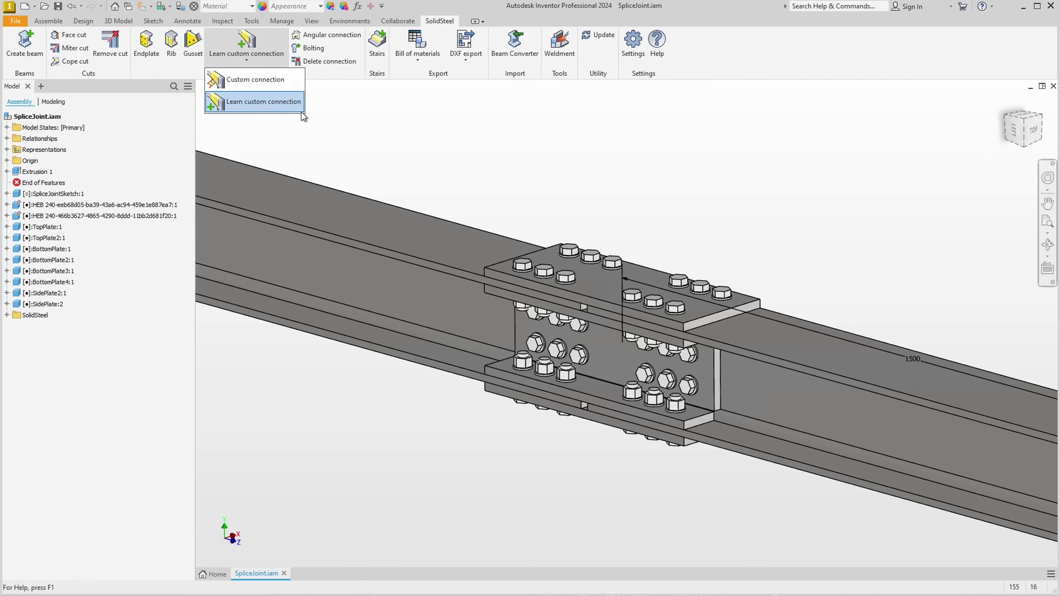
pyautogui.click(265, 104)
pyautogui.click(797, 359)
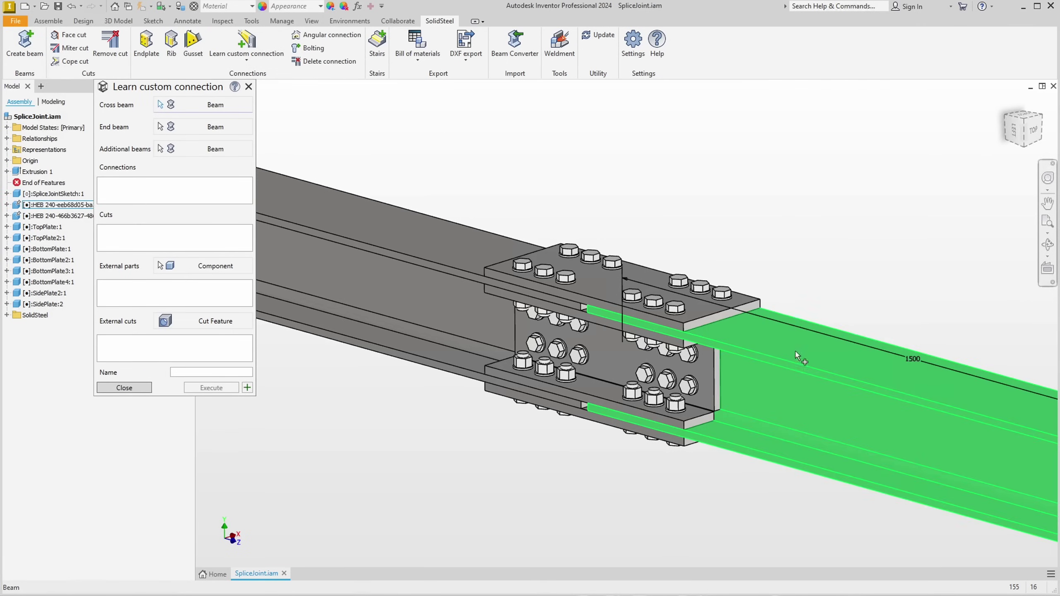
pyautogui.click(426, 251)
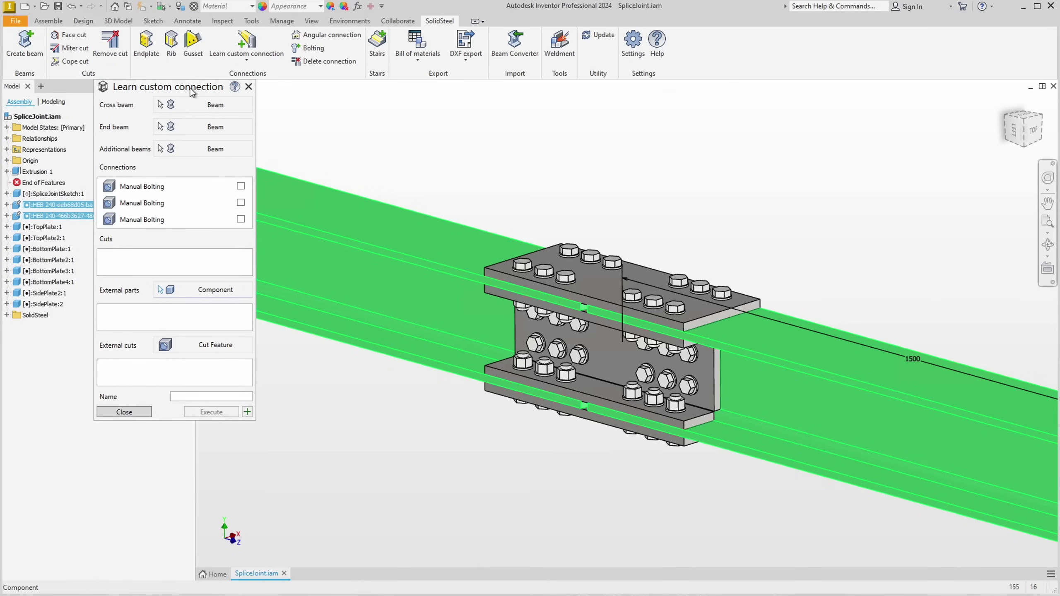
pyautogui.moveTo(192, 89); pyautogui.dragTo(223, 96)
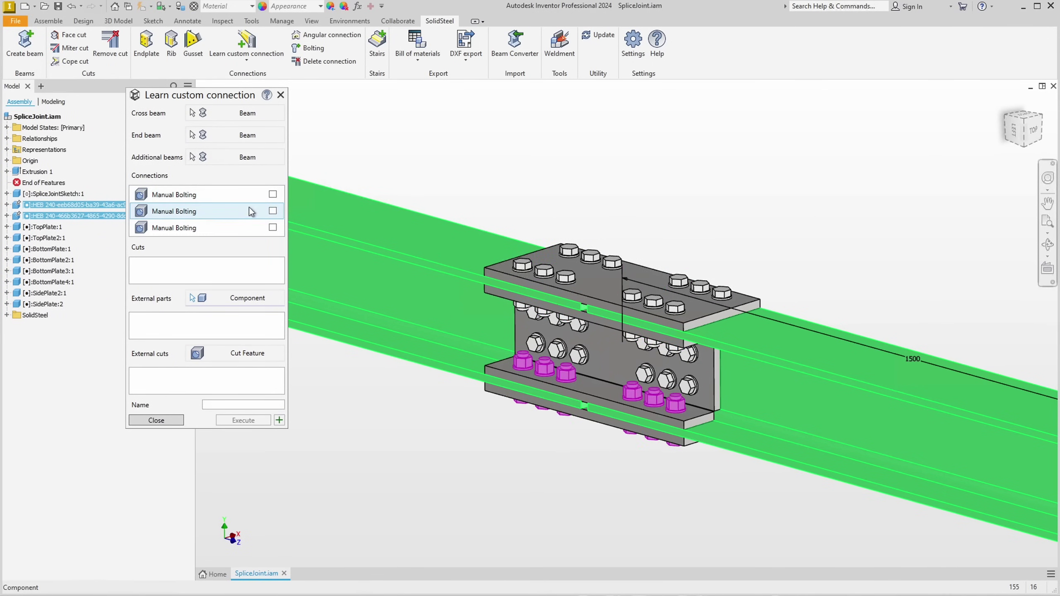
# - Include all three Manual Bolting connections in the learned splice
pyautogui.click(272, 195)
pyautogui.click(273, 211)
pyautogui.click(273, 228)
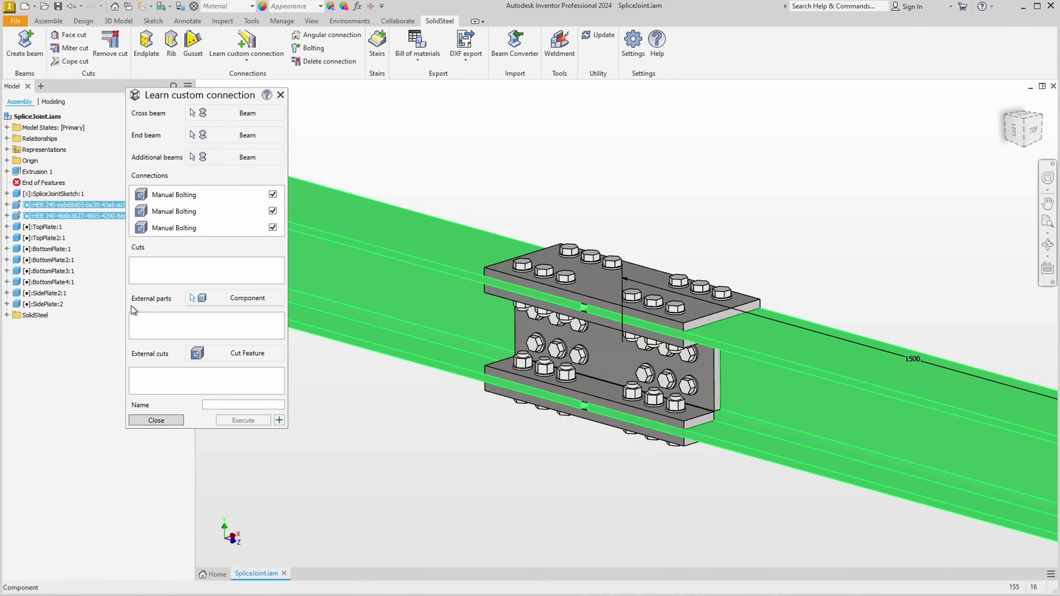
# - Add the top, bottom and side splice plates as external parts
pyautogui.click(45, 227)
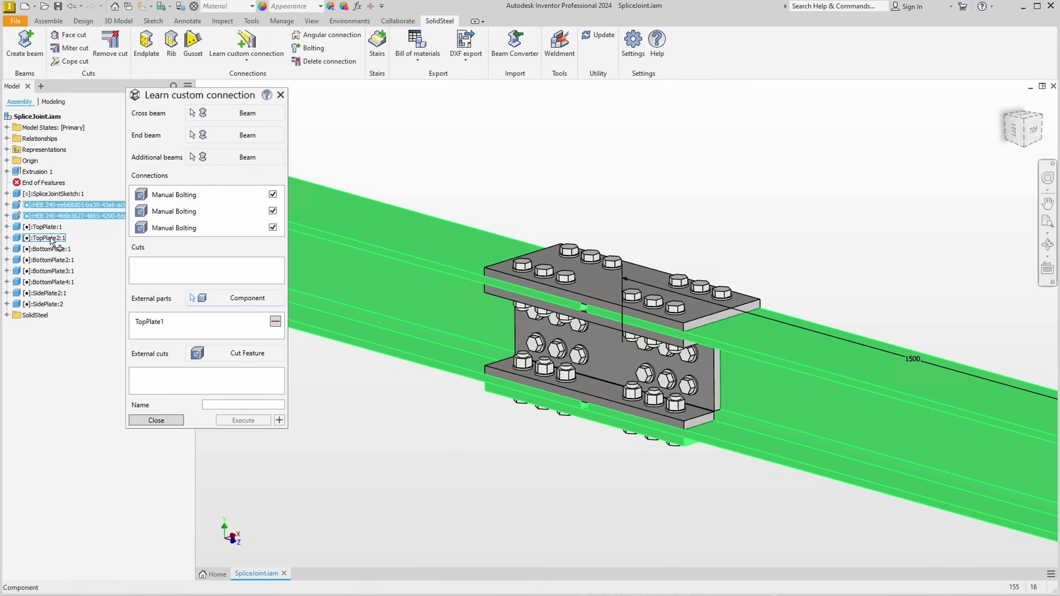
pyautogui.click(49, 237)
pyautogui.click(50, 249)
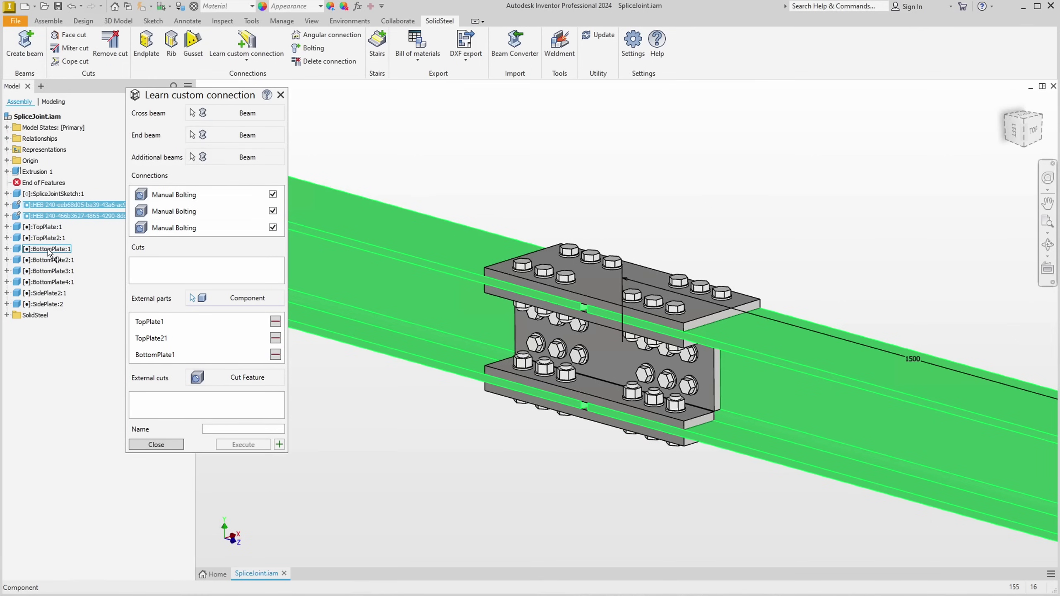
pyautogui.click(49, 260)
pyautogui.click(49, 271)
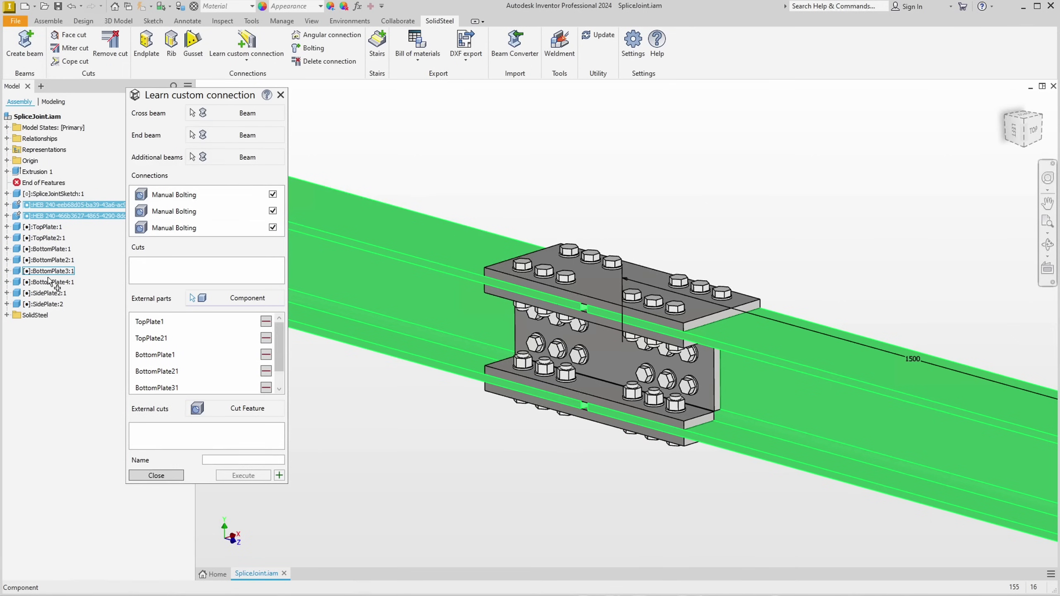
pyautogui.click(47, 304)
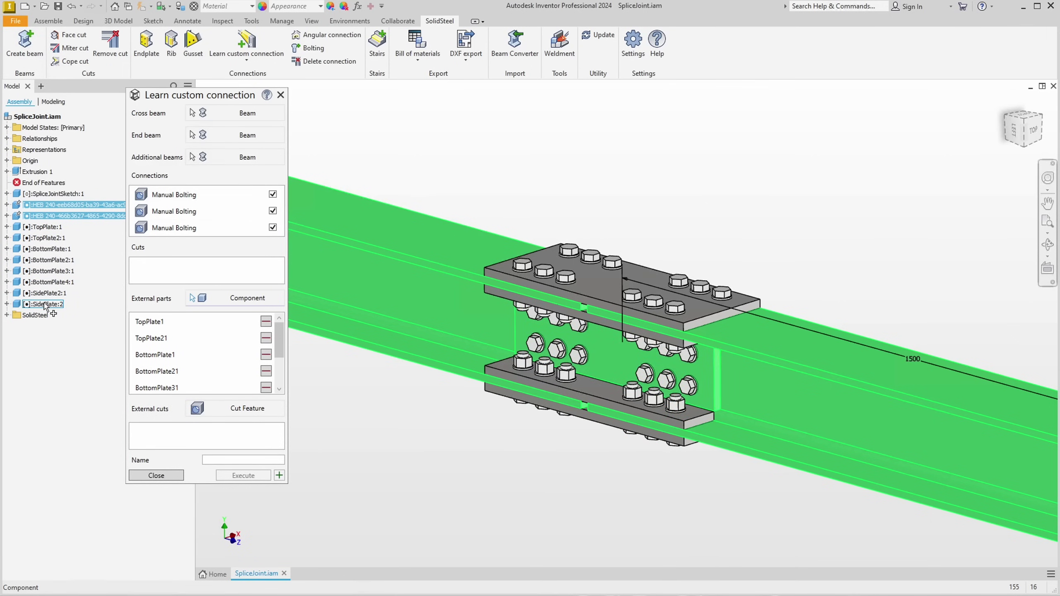
pyautogui.click(177, 318)
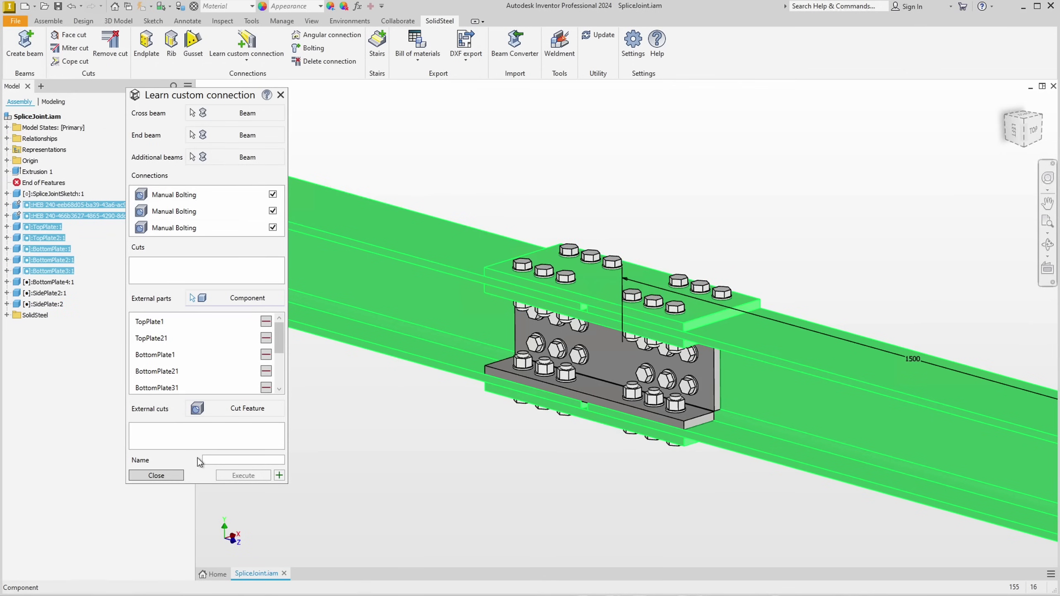
# - Add Extrusion 1 as the external cut and learn the connection as HEB240_SpliceJoint
pyautogui.click(227, 410)
pyautogui.click(584, 411)
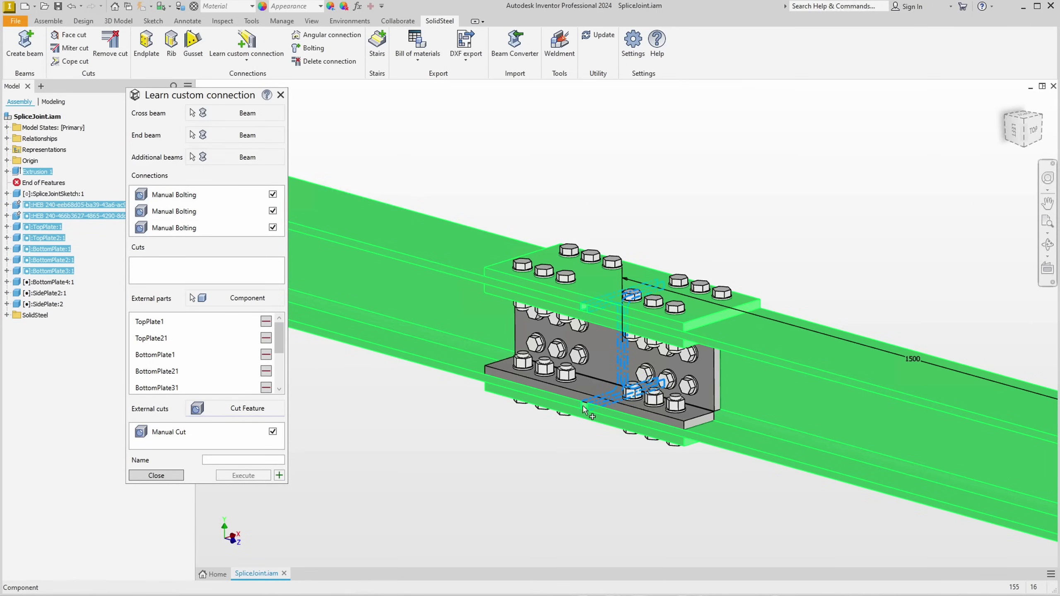
pyautogui.click(237, 459)
pyautogui.write('HEB240_S')
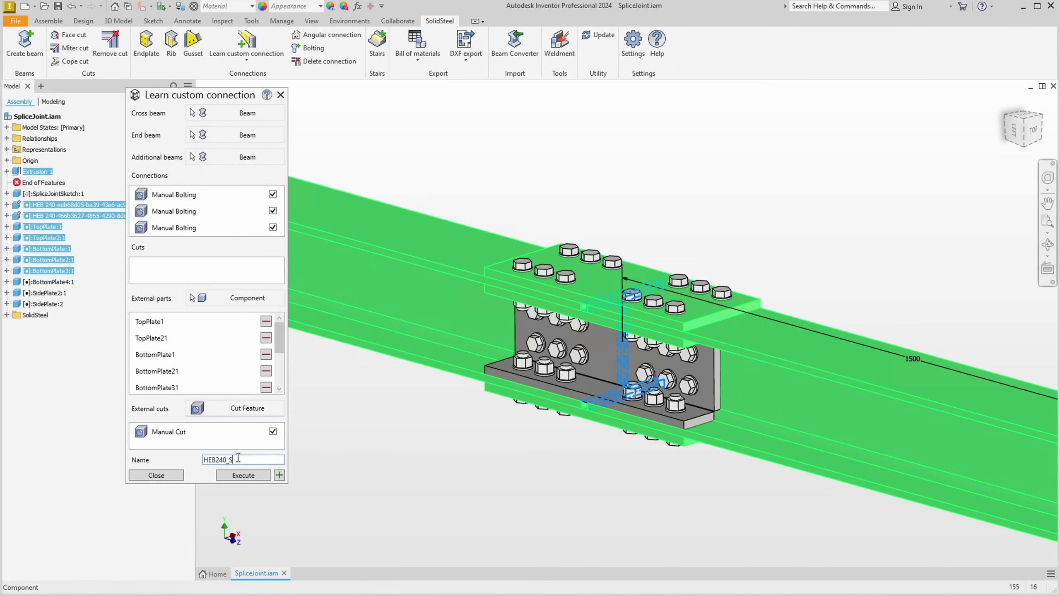
pyautogui.write('pliceJoint')
pyautogui.click(239, 476)
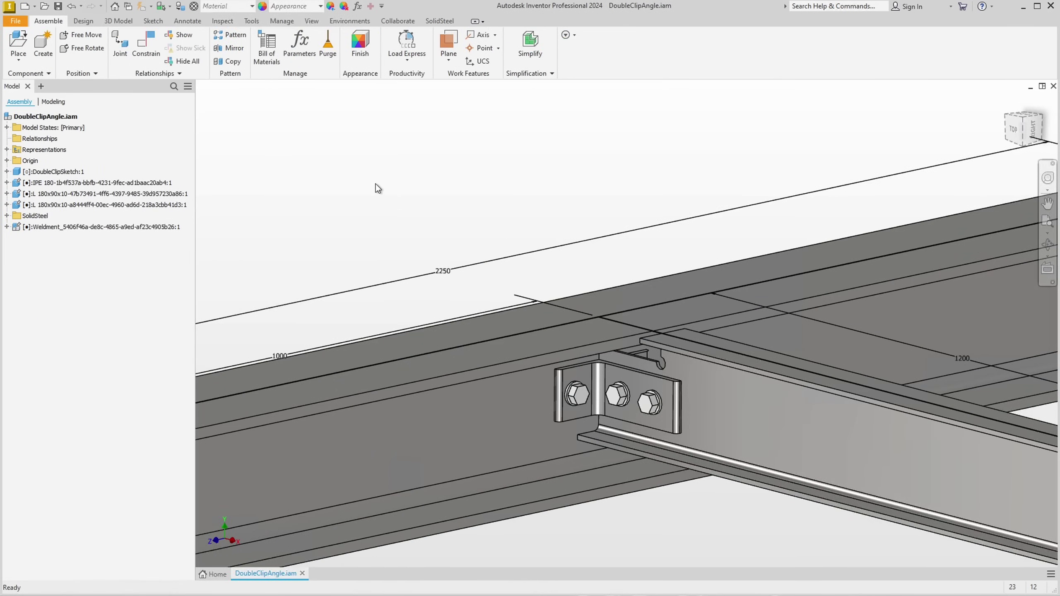
# - Start learning the double clip angle joint, picking the IPE 180 beam and the main beam
pyautogui.press('F6')
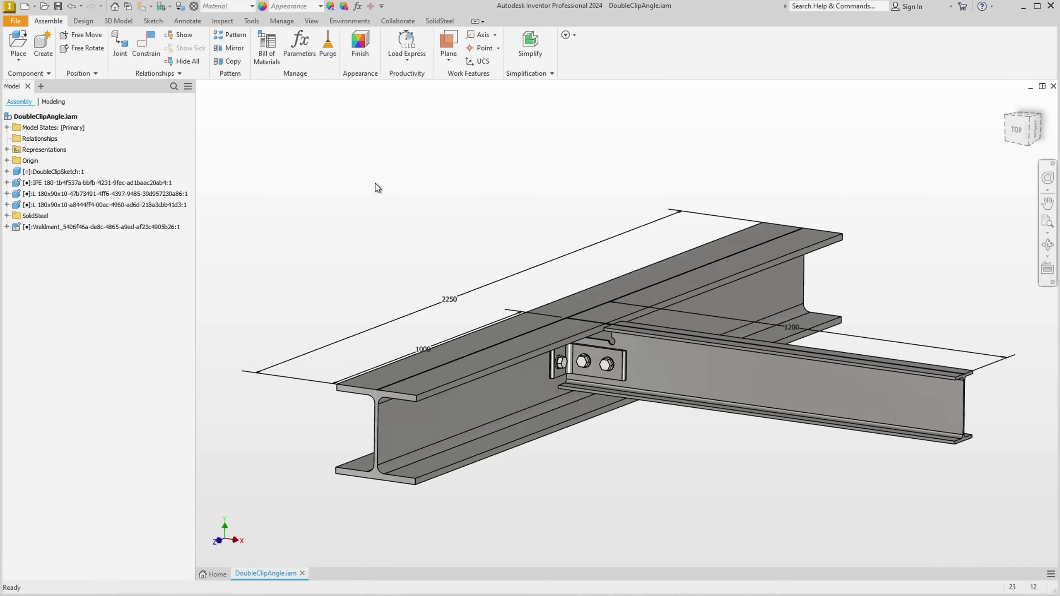
pyautogui.click(437, 22)
pyautogui.click(247, 60)
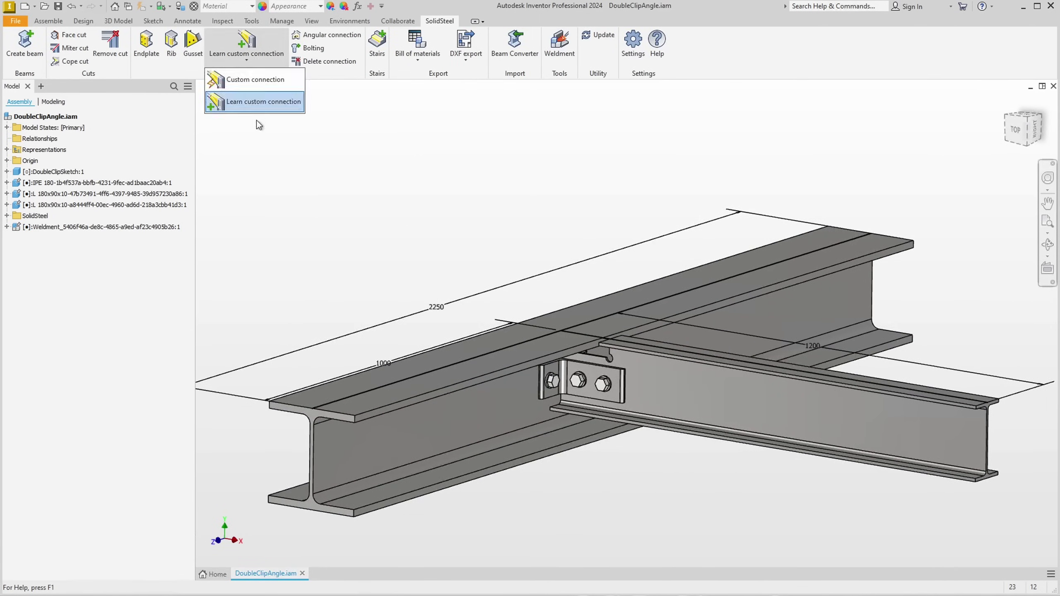
pyautogui.click(251, 105)
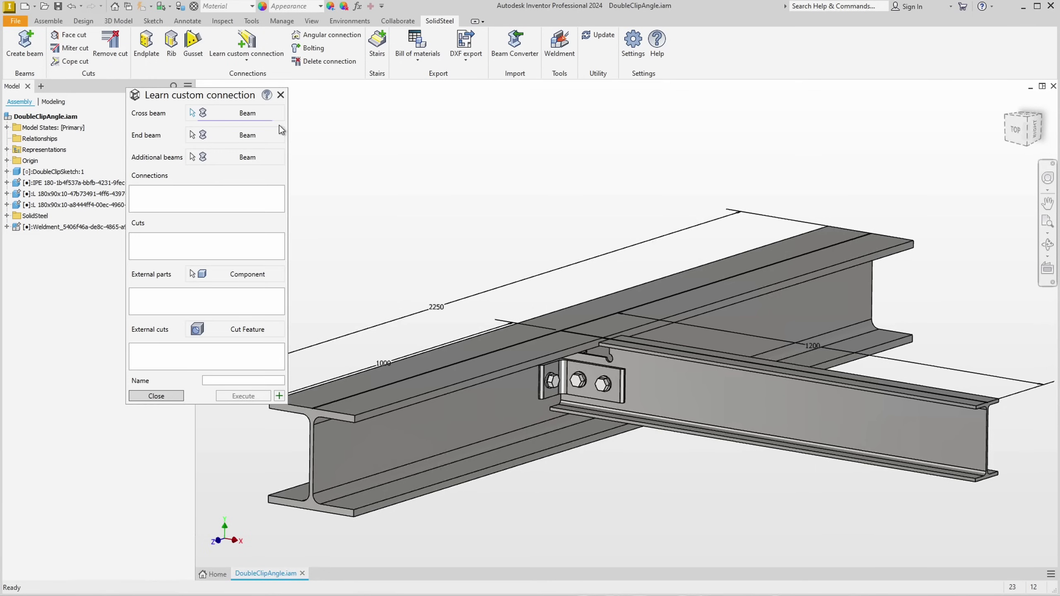
pyautogui.click(605, 367)
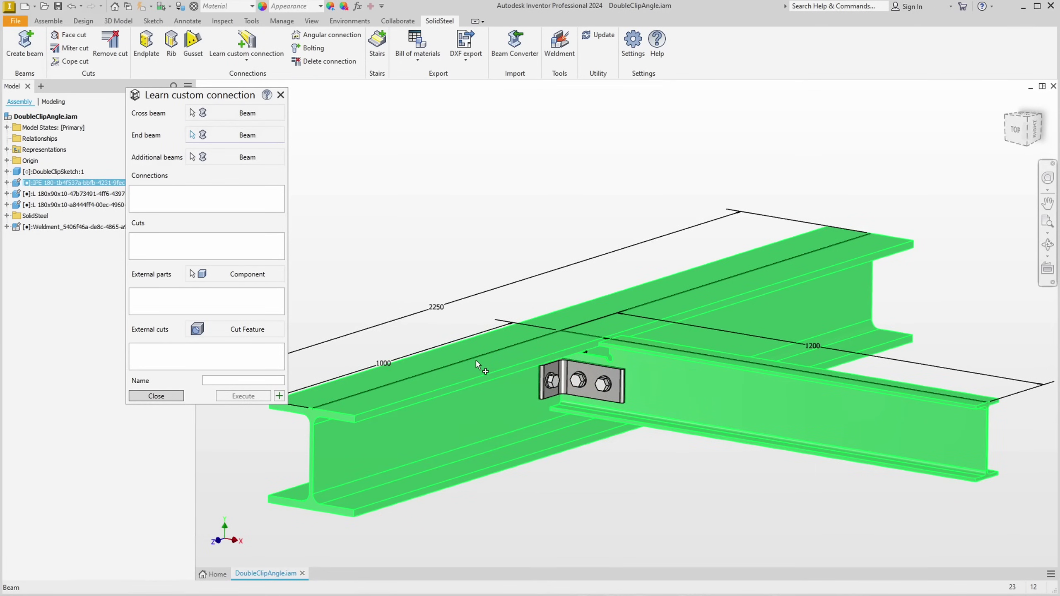
pyautogui.click(477, 366)
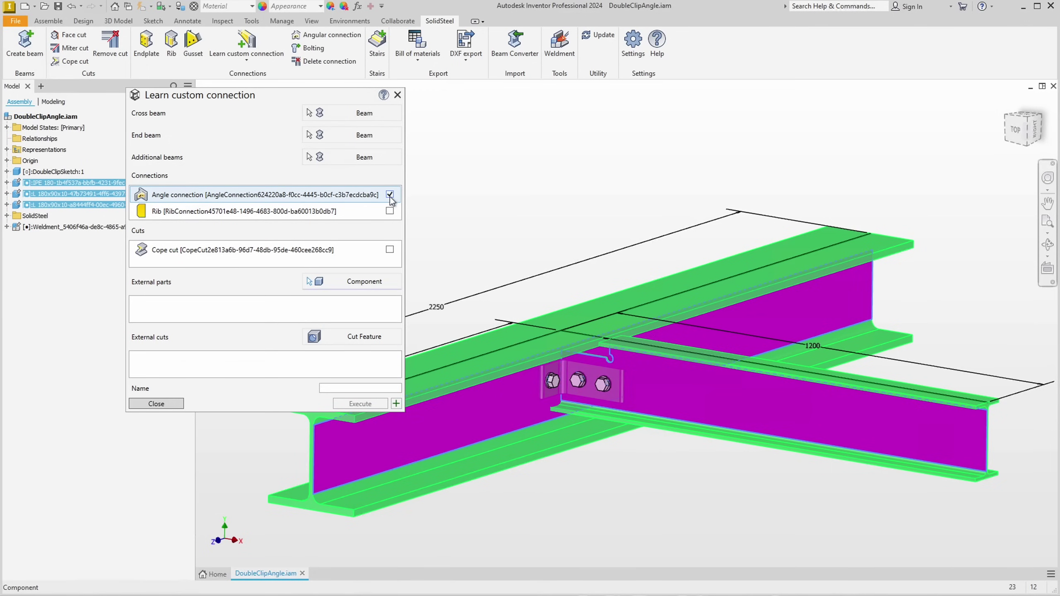
# - Include the rib and cope cut and learn the connection as DoubleClipAngle
pyautogui.click(389, 211)
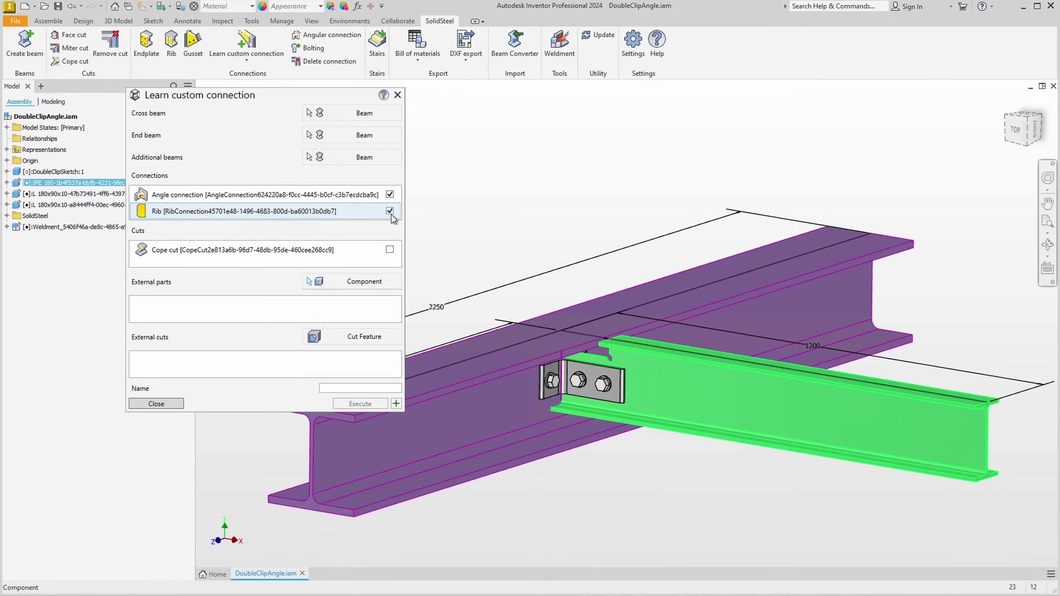
pyautogui.click(389, 249)
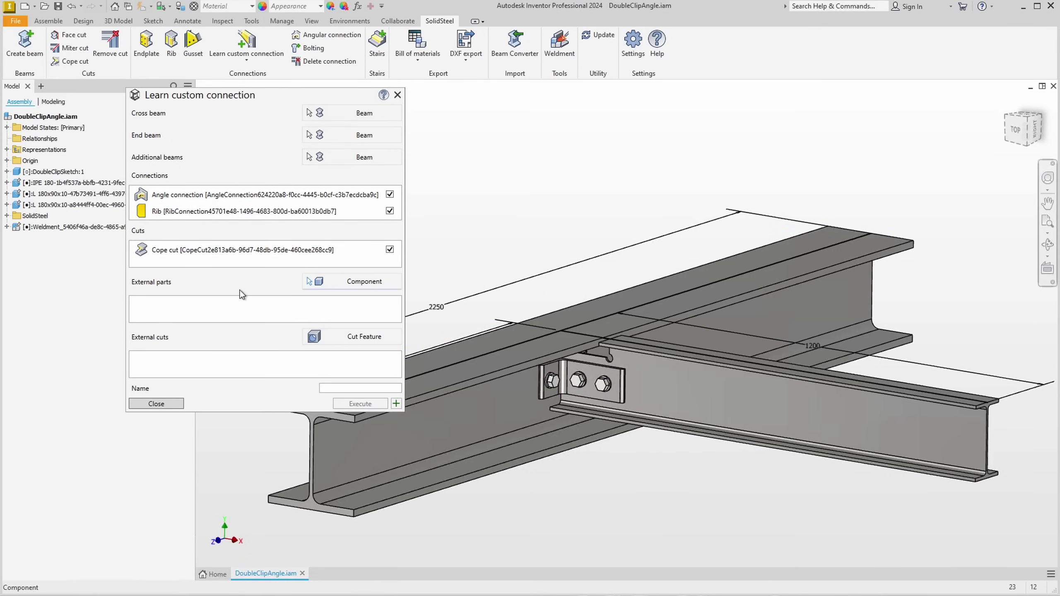
pyautogui.click(334, 389)
pyautogui.write('Dou')
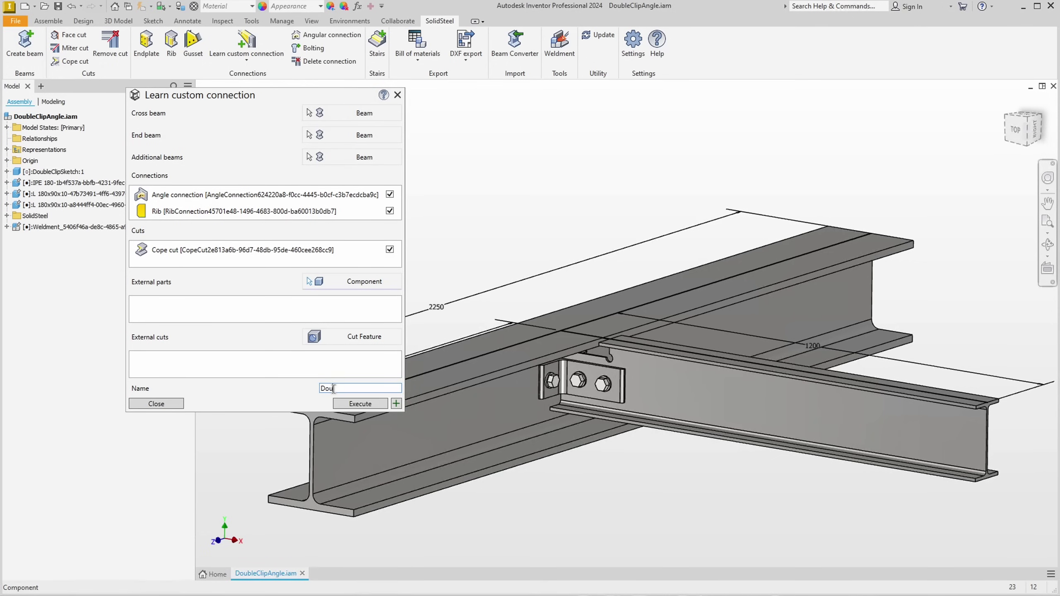
pyautogui.write('bleClipAngle')
pyautogui.click(346, 403)
pyautogui.click(370, 253)
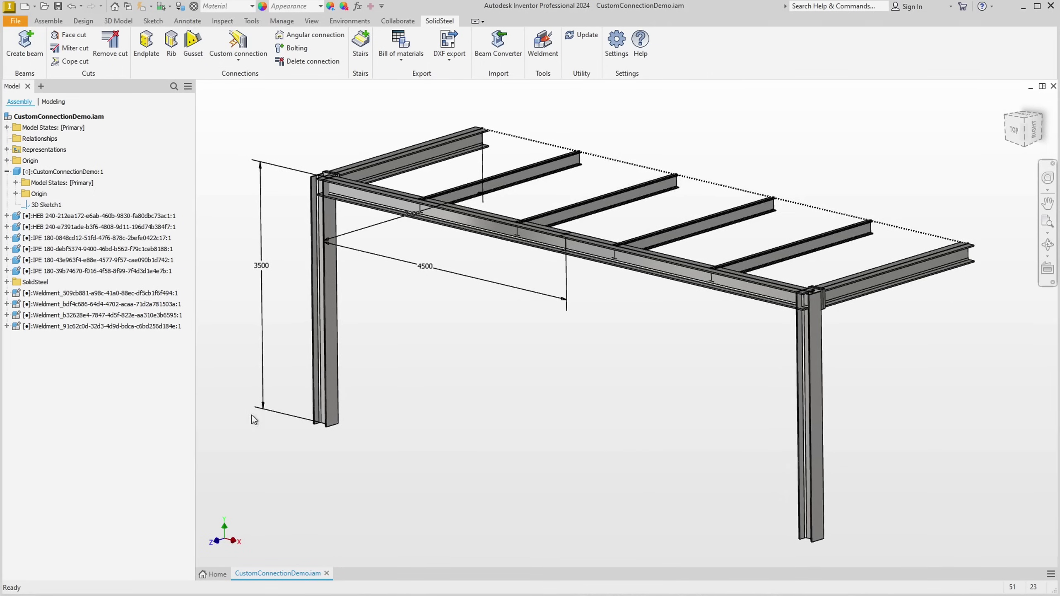
# - Build the DemoFrameCorner connection on the frame's corner column and beam
pyautogui.click(247, 49)
pyautogui.click(250, 85)
pyautogui.click(338, 224)
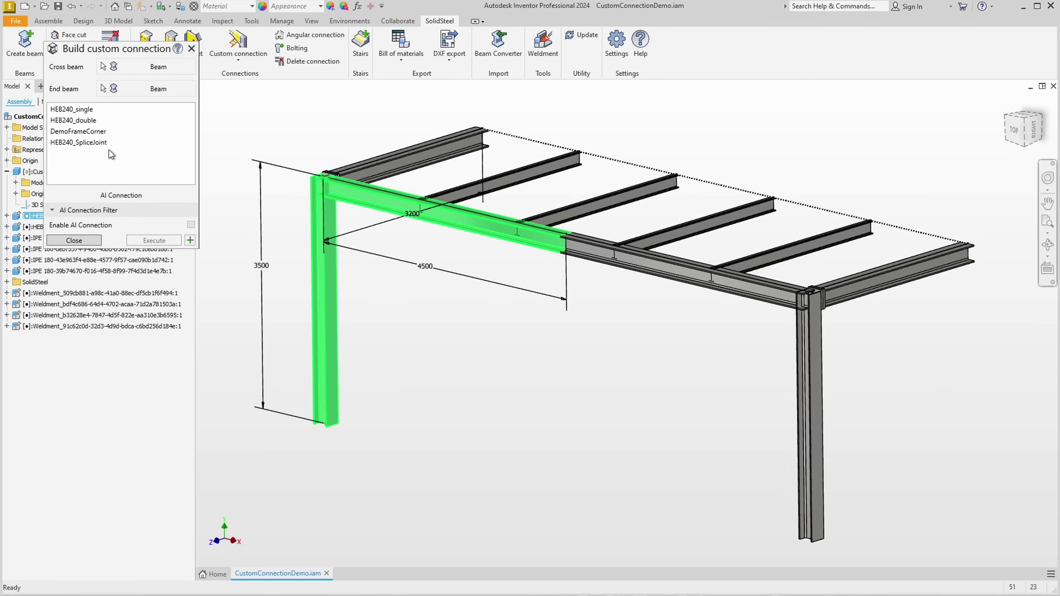
pyautogui.click(102, 132)
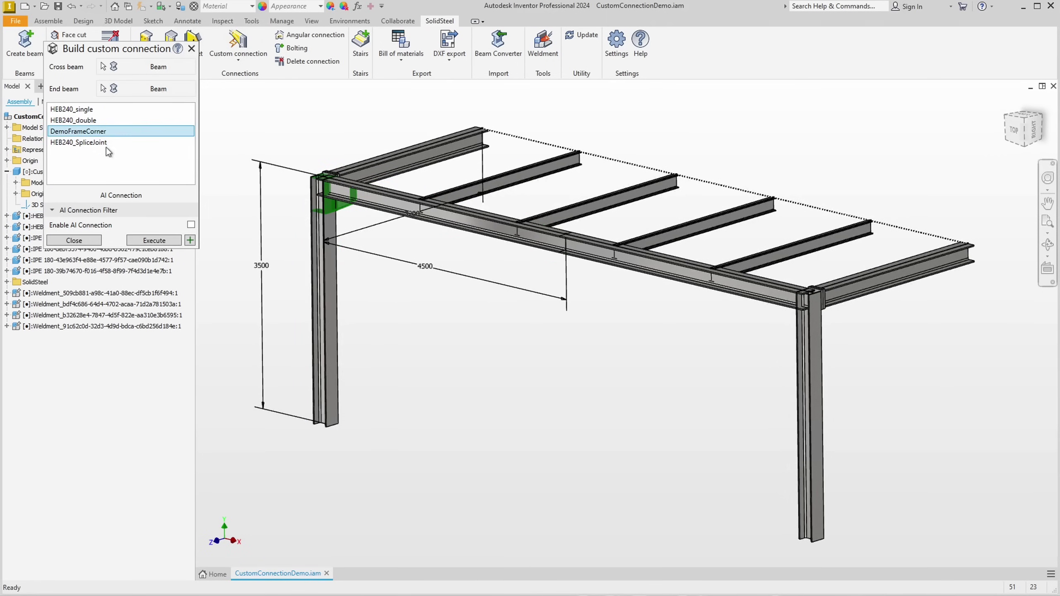
pyautogui.scroll(-5, 279, 196)
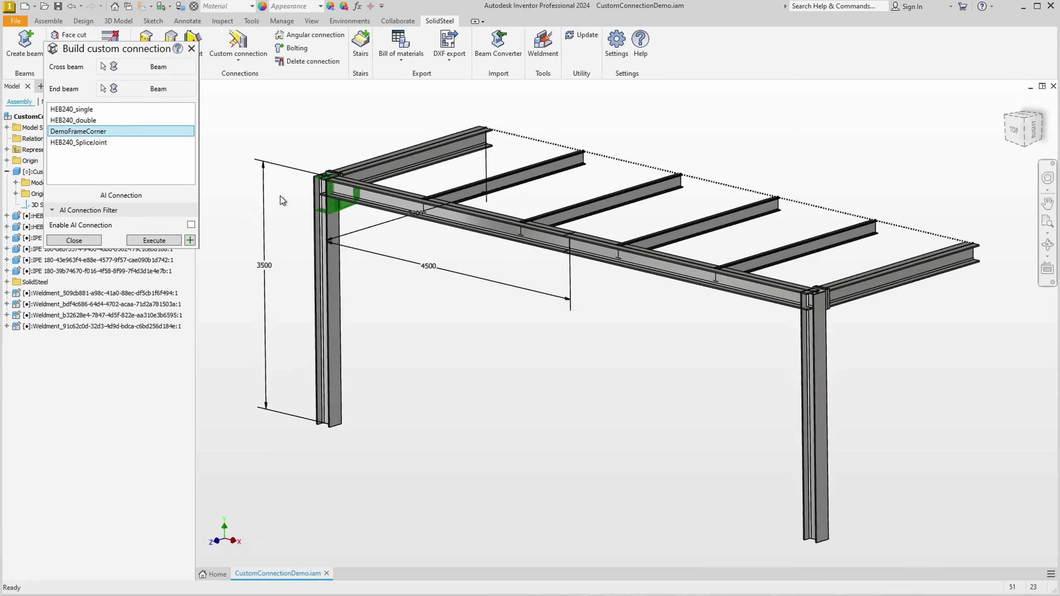
pyautogui.scroll(-3, 280, 196)
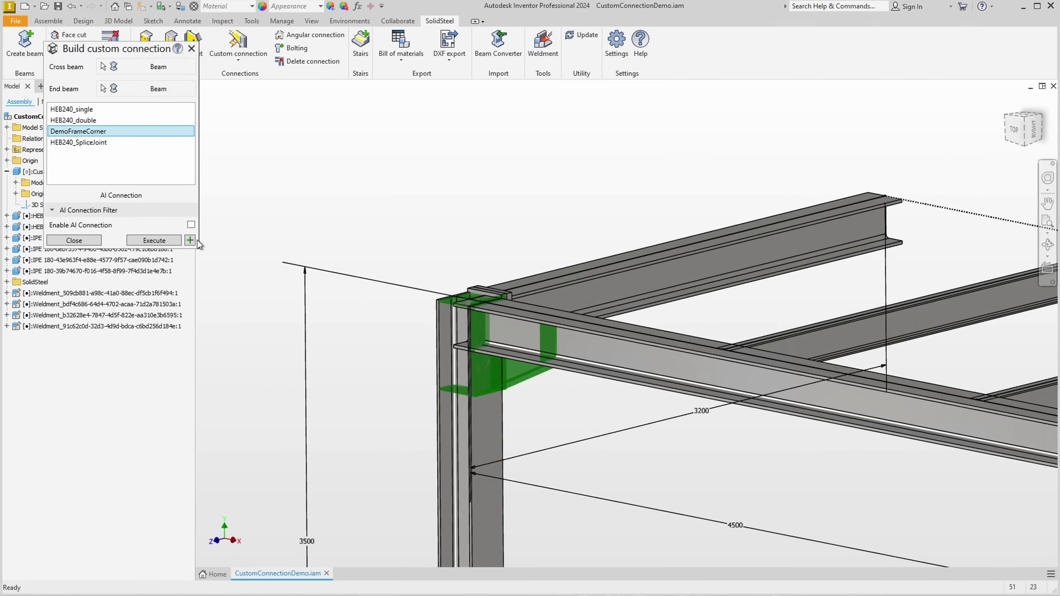
pyautogui.click(172, 243)
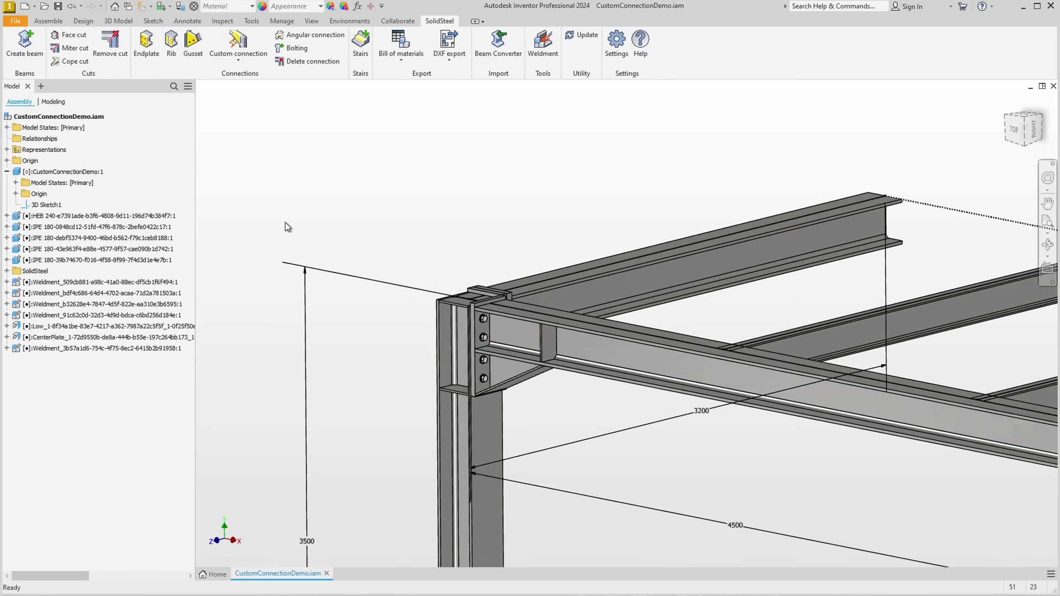
# - Bring the edge beam's mid-span joint into view and build HEB240_SpliceJoint there
pyautogui.press('F5')
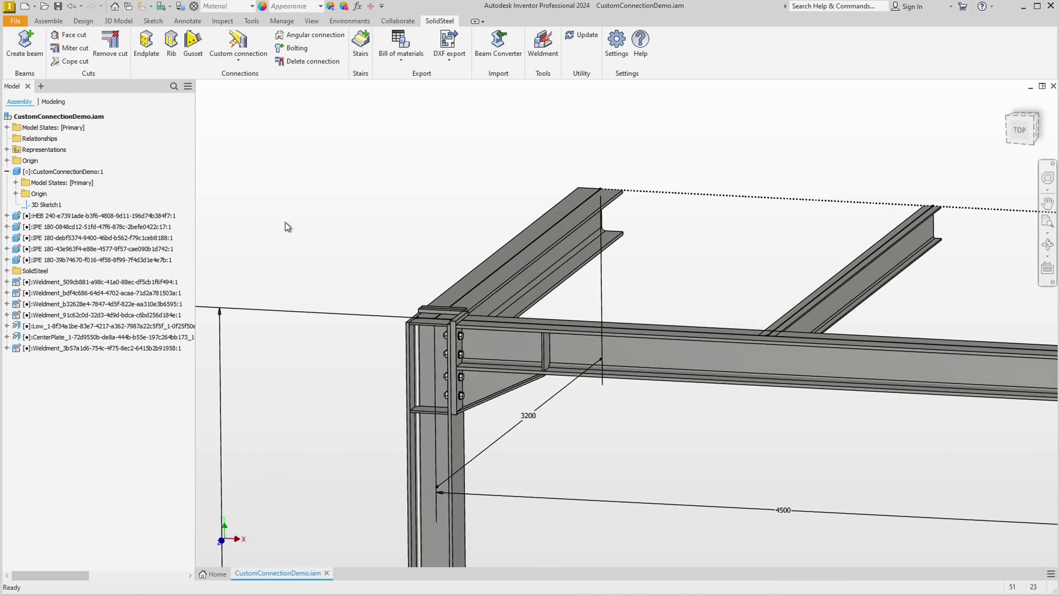
pyautogui.press('F5')
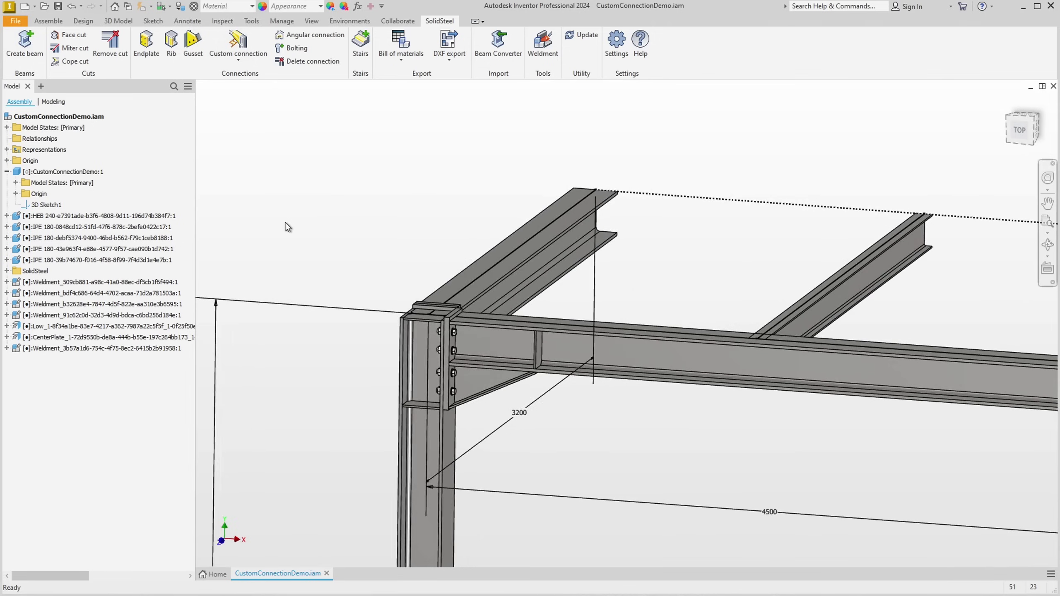
pyautogui.press('F5')
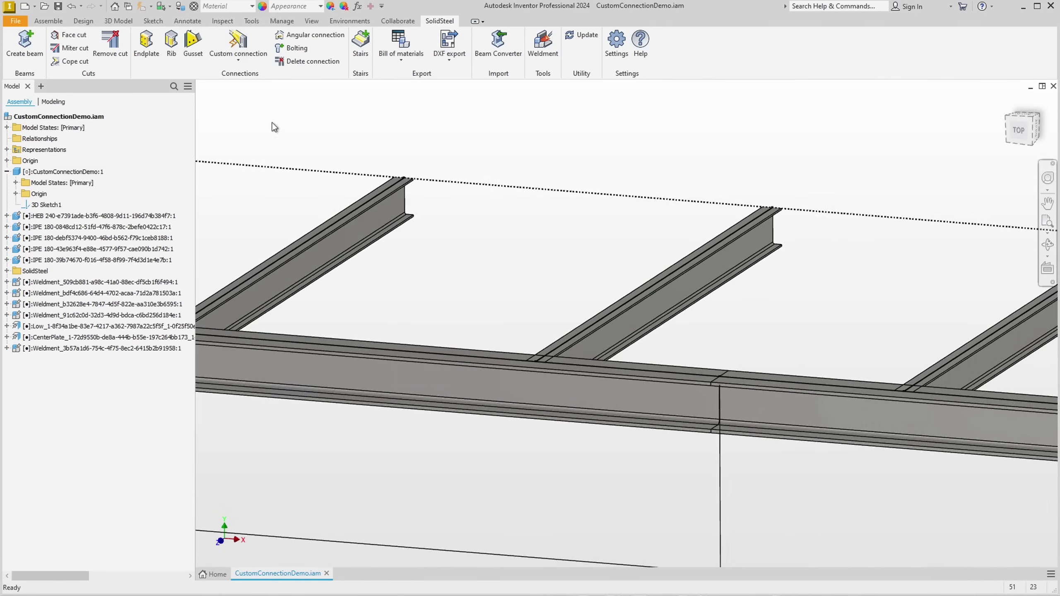
pyautogui.click(238, 56)
pyautogui.click(237, 83)
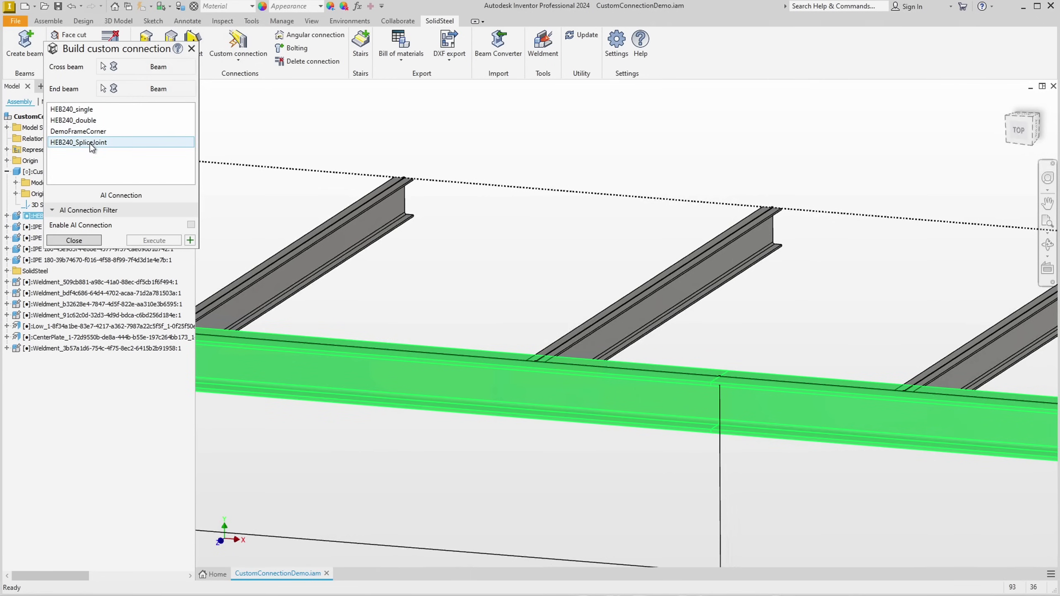
pyautogui.click(91, 143)
pyautogui.click(190, 241)
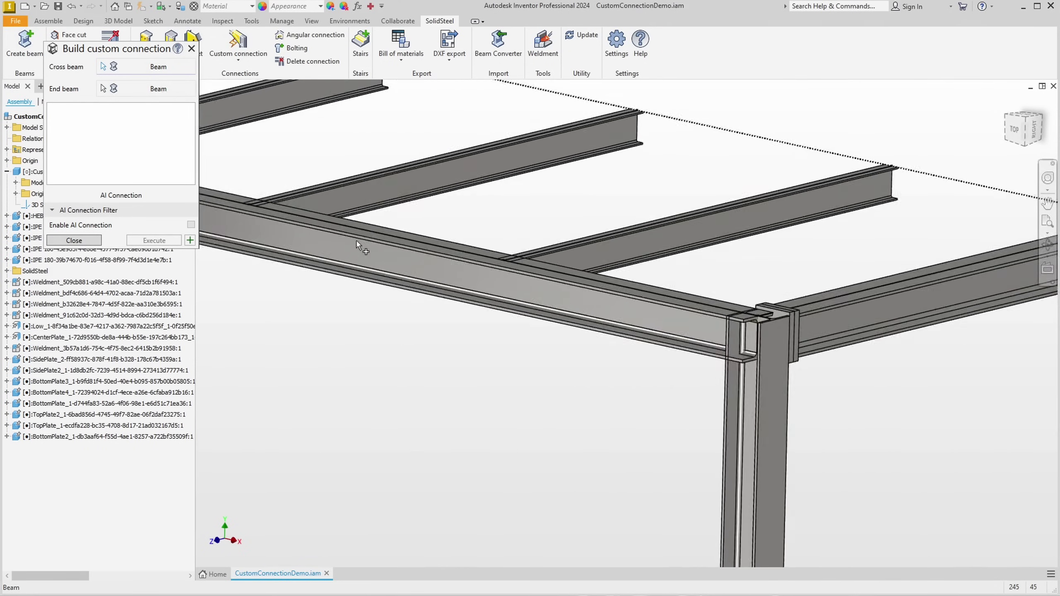
# - Apply DemoFrameCorner to the cross beam and column joint, then zoom around to inspect the frame
pyautogui.click(421, 250)
pyautogui.click(669, 429)
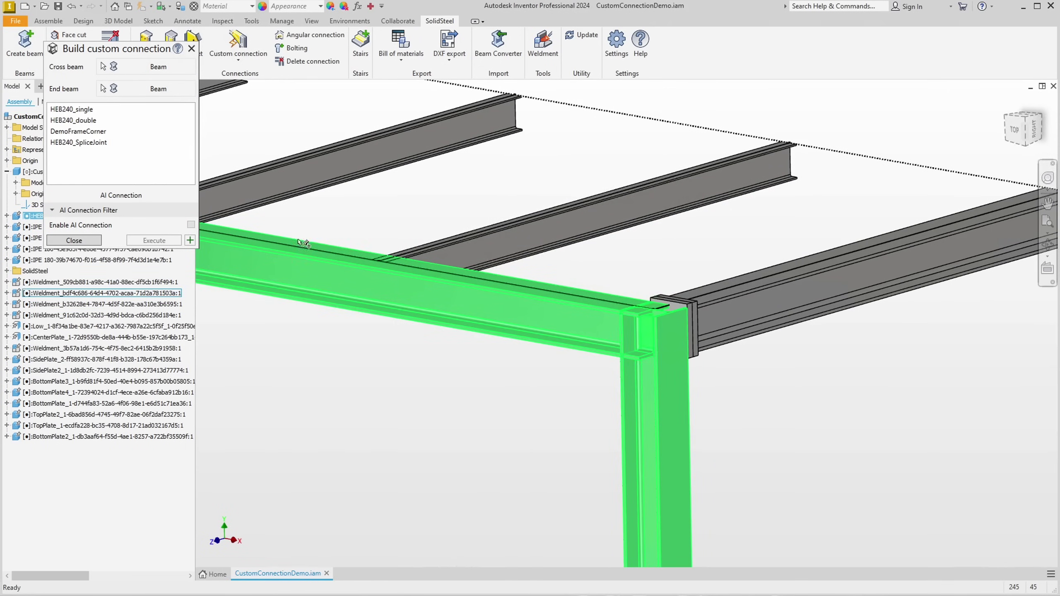
pyautogui.click(82, 132)
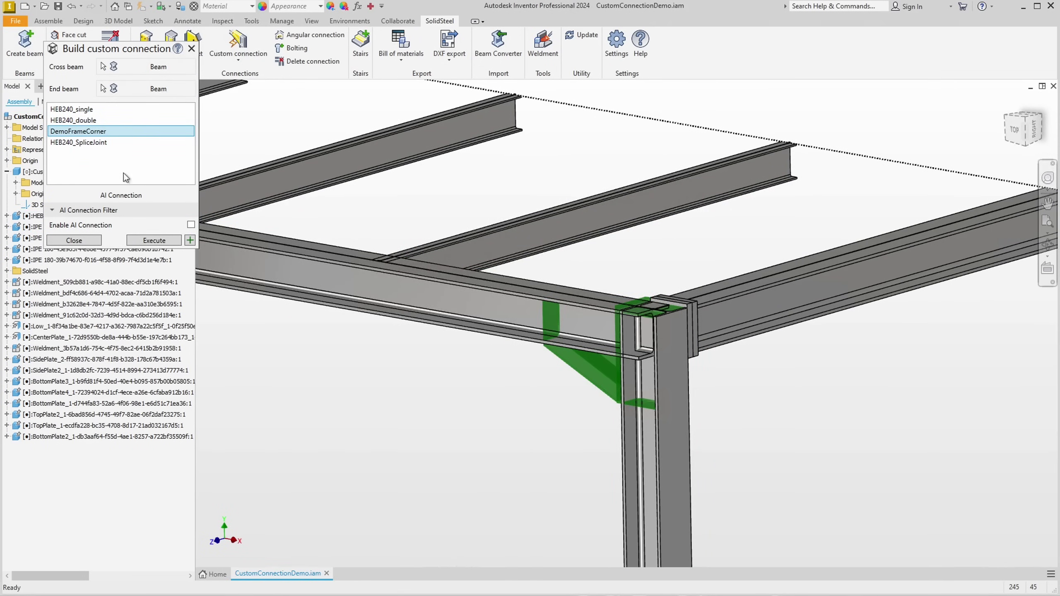
pyautogui.click(190, 241)
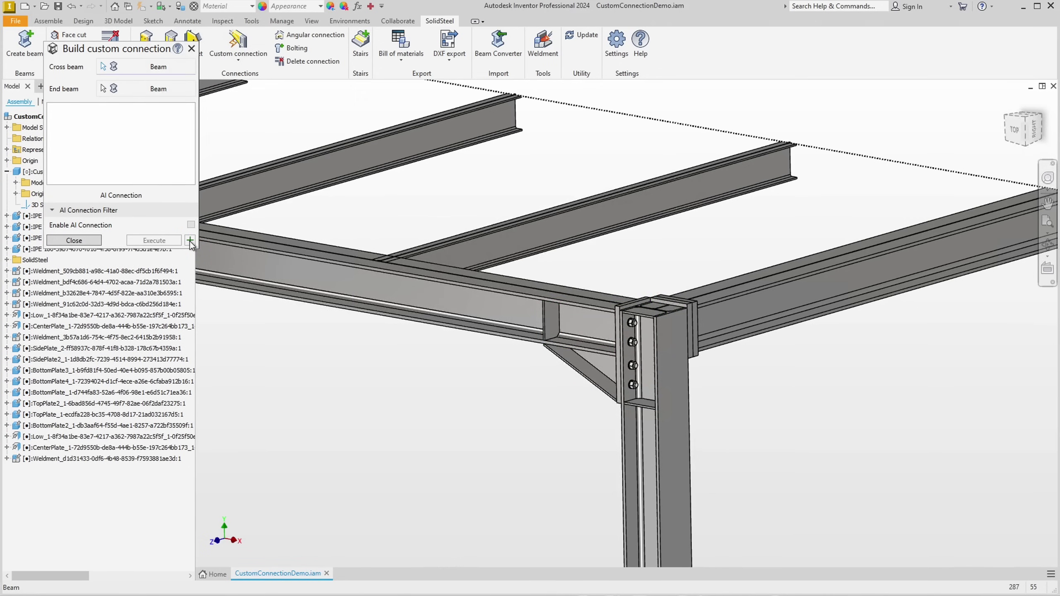
pyautogui.scroll(-3, 397, 218)
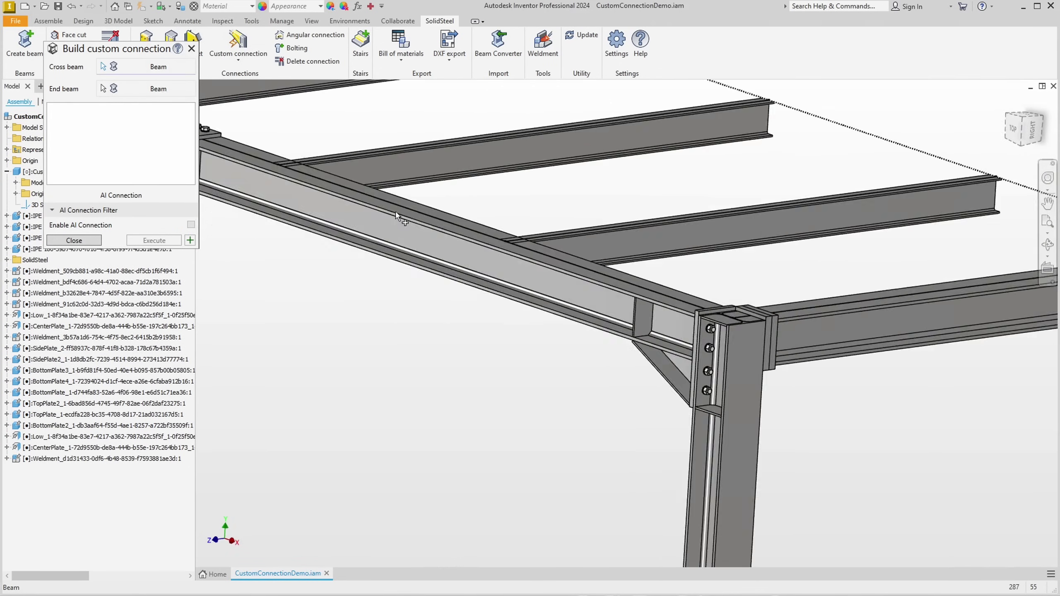
pyautogui.scroll(-5, 397, 217)
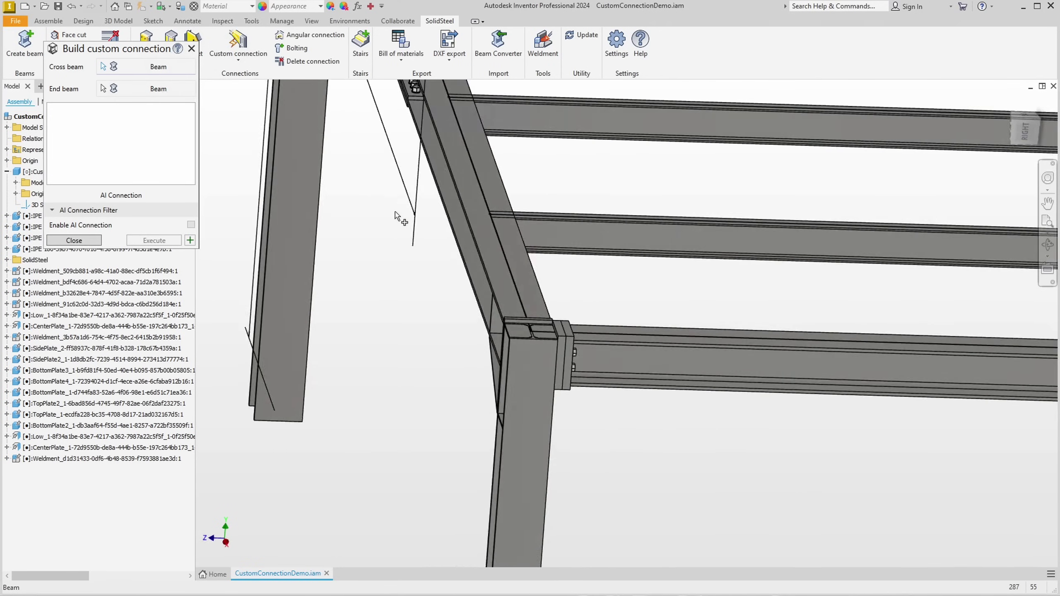
pyautogui.scroll(8, 397, 217)
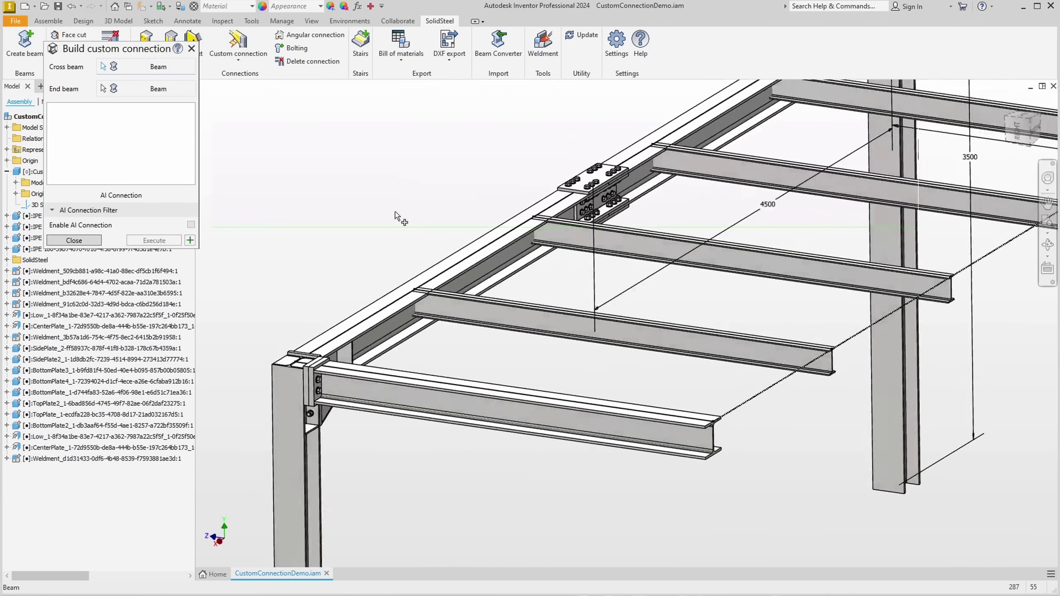
pyautogui.scroll(-3, 397, 217)
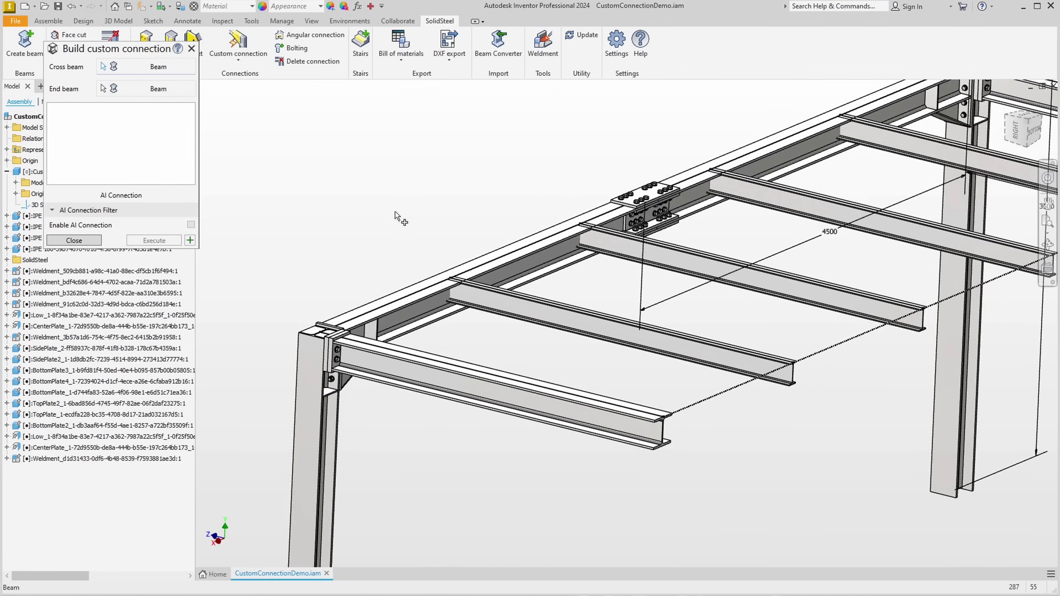
pyautogui.scroll(-2, 397, 217)
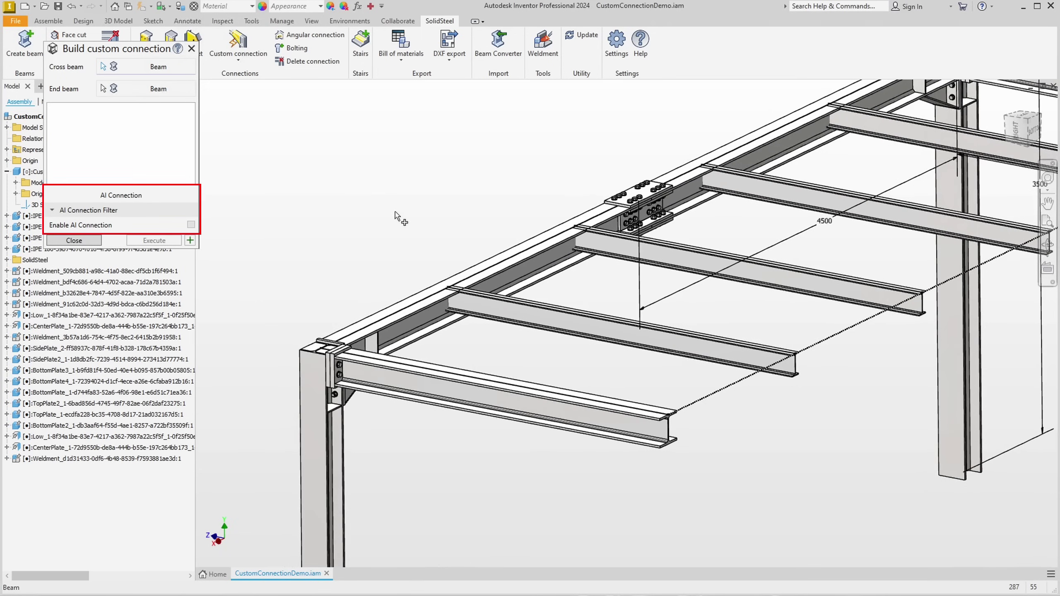
# - Give the secondary beam a DoubleClipAngle connection and enable AI Connection, finding three matching situations
pyautogui.click(490, 309)
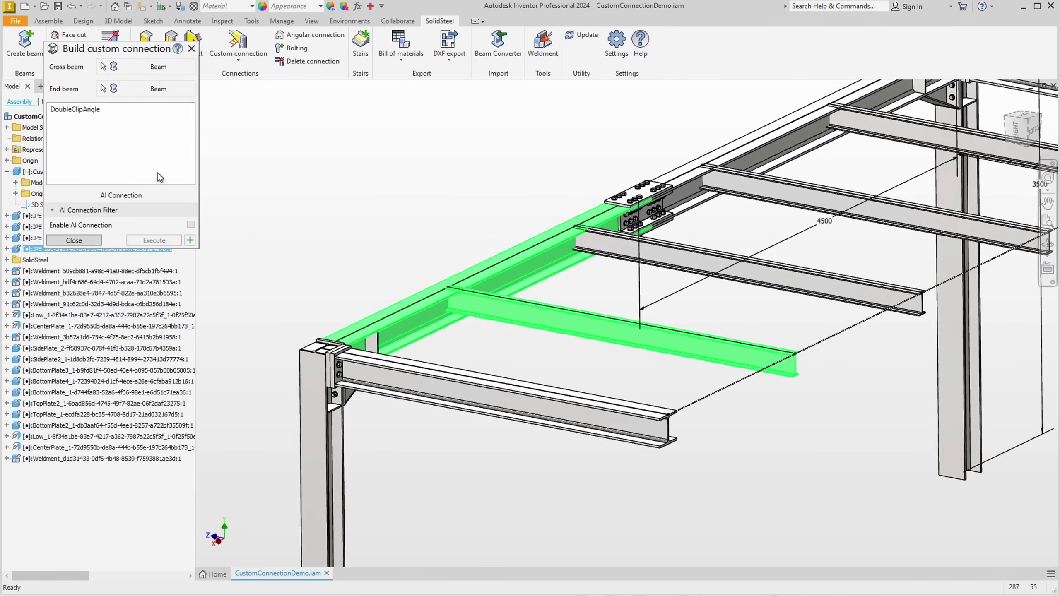
pyautogui.click(91, 111)
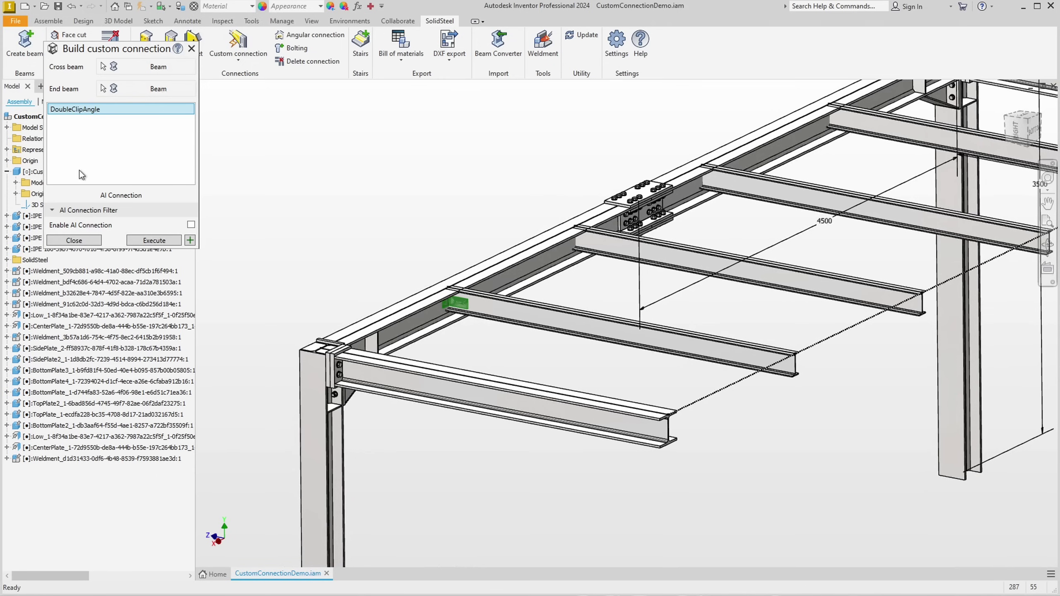
pyautogui.click(191, 226)
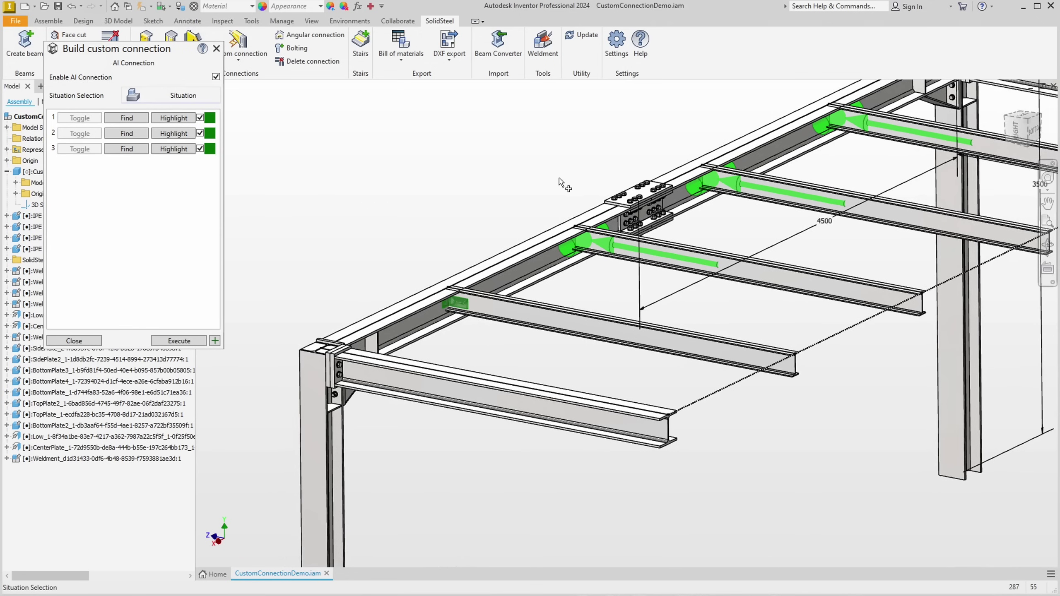
# - Pan to the beam ends, toggle situation 1 off and back on, then batch-build all three connections
pyautogui.press('F2')
pyautogui.moveTo(541, 192); pyautogui.dragTo(499, 235)
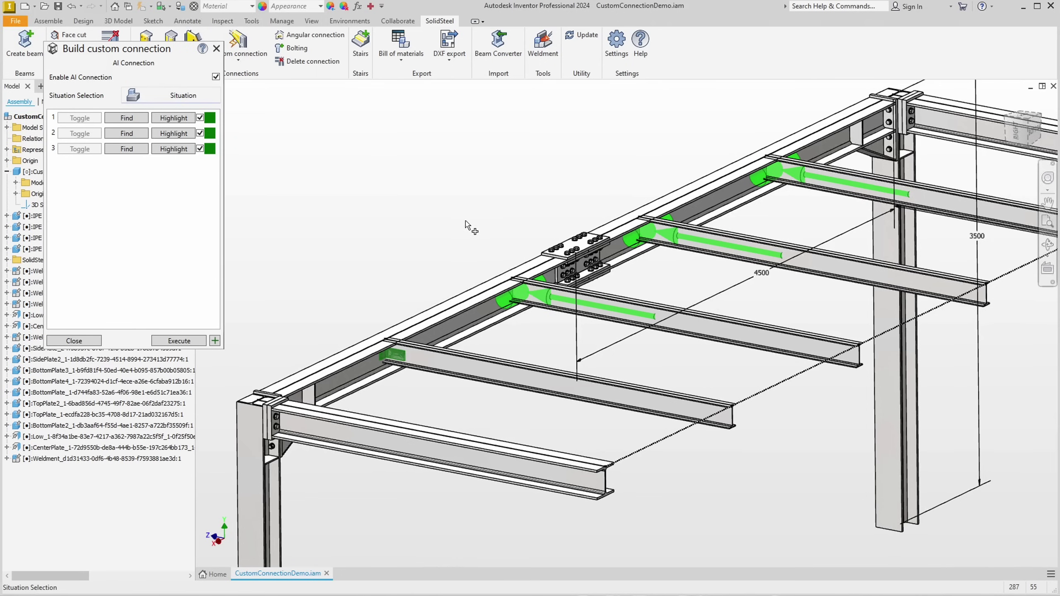
pyautogui.click(798, 180)
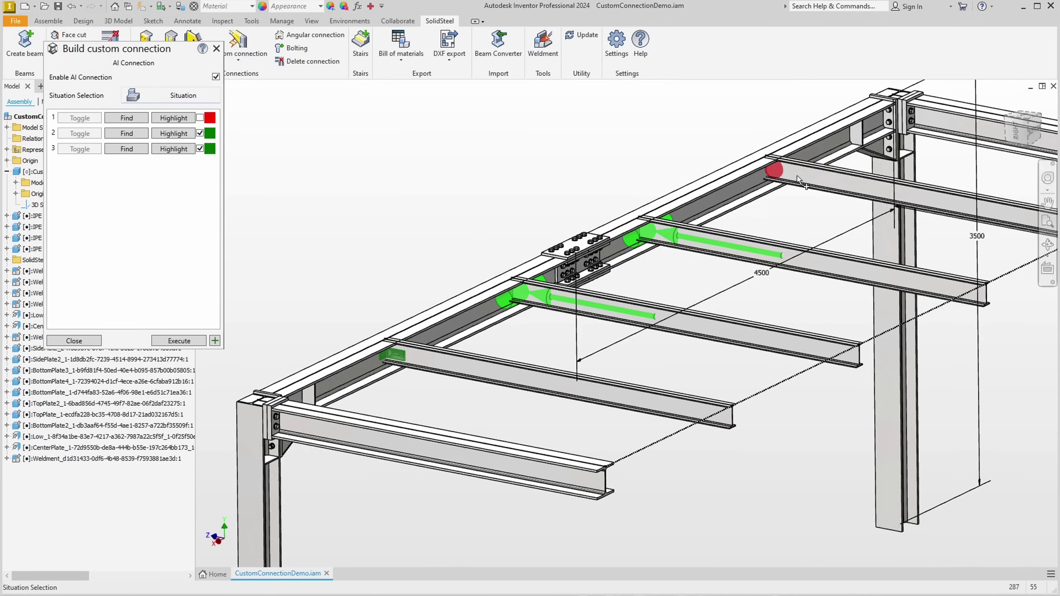
pyautogui.click(776, 174)
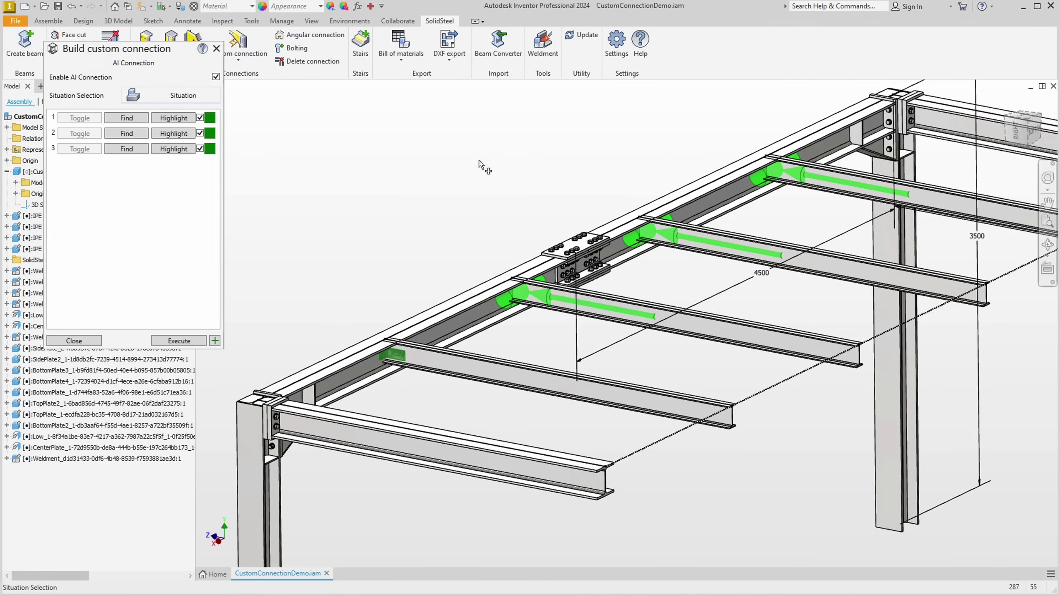
pyautogui.click(186, 341)
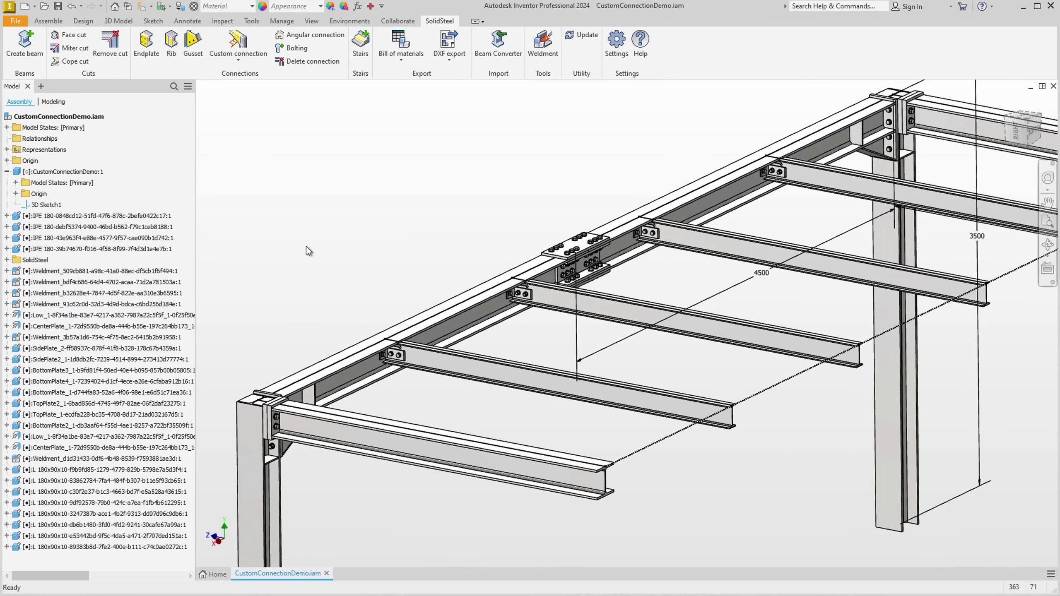
# - Rotate the view to inspect the new bolted clip angles on the three secondary beams
pyautogui.press('F6')
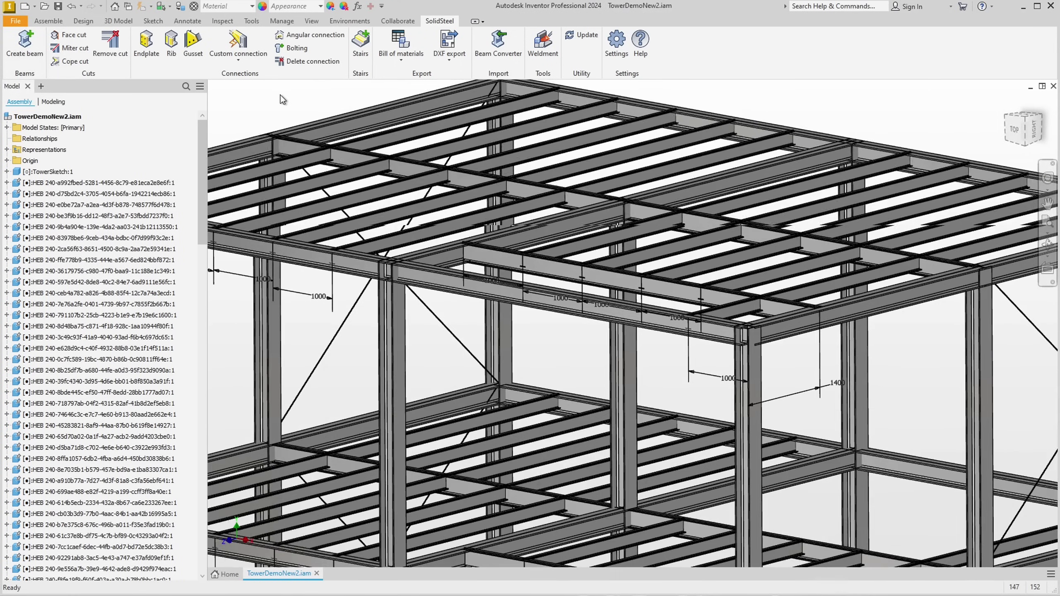
# - Apply DoubleClipAngle to the top roof beam and its short beam, with AI search across the tower
pyautogui.click(238, 57)
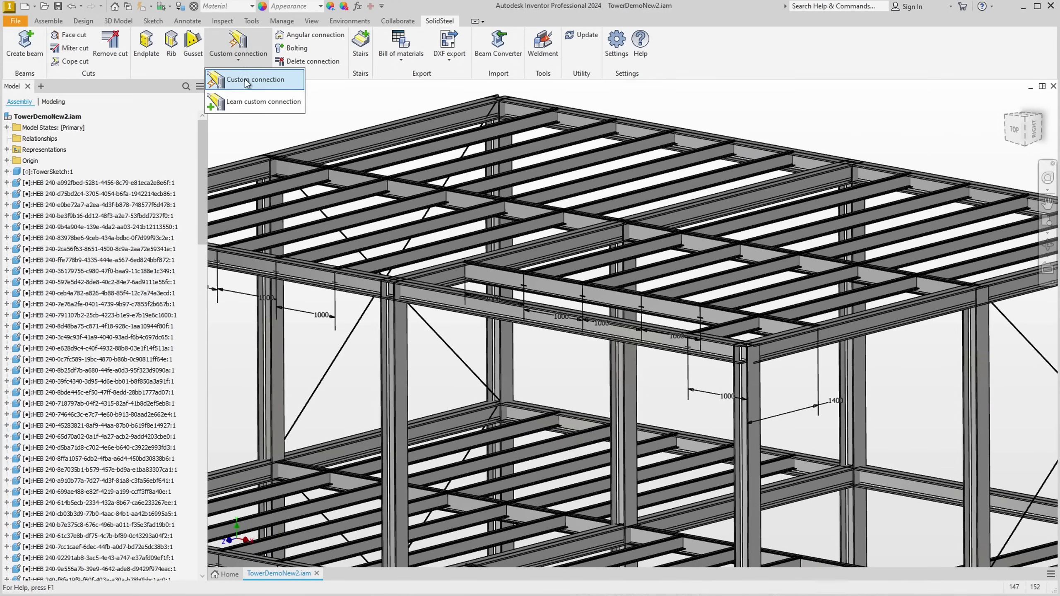
pyautogui.click(247, 81)
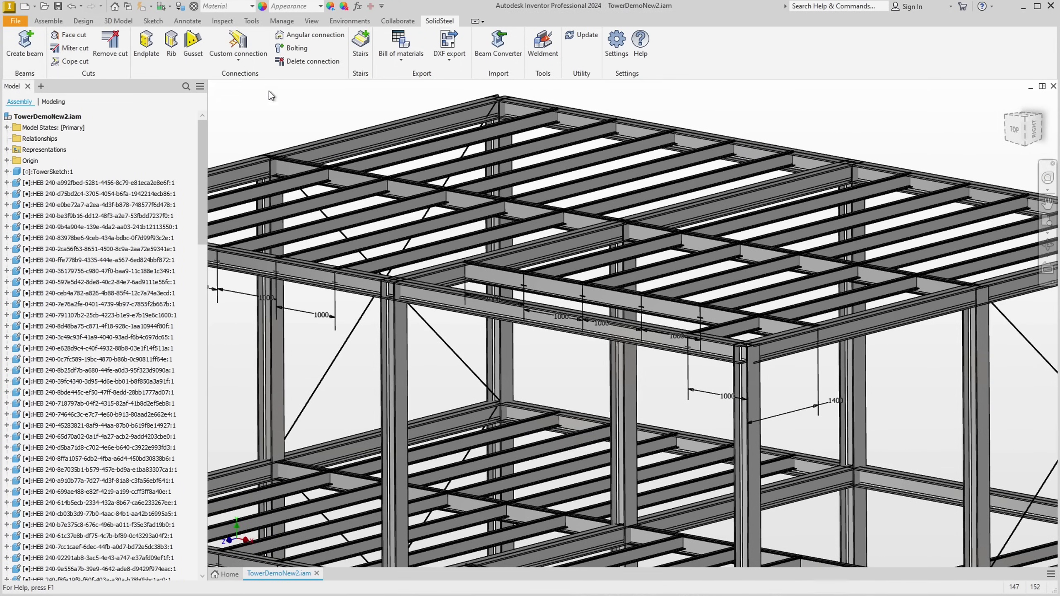
pyautogui.click(526, 121)
pyautogui.click(438, 144)
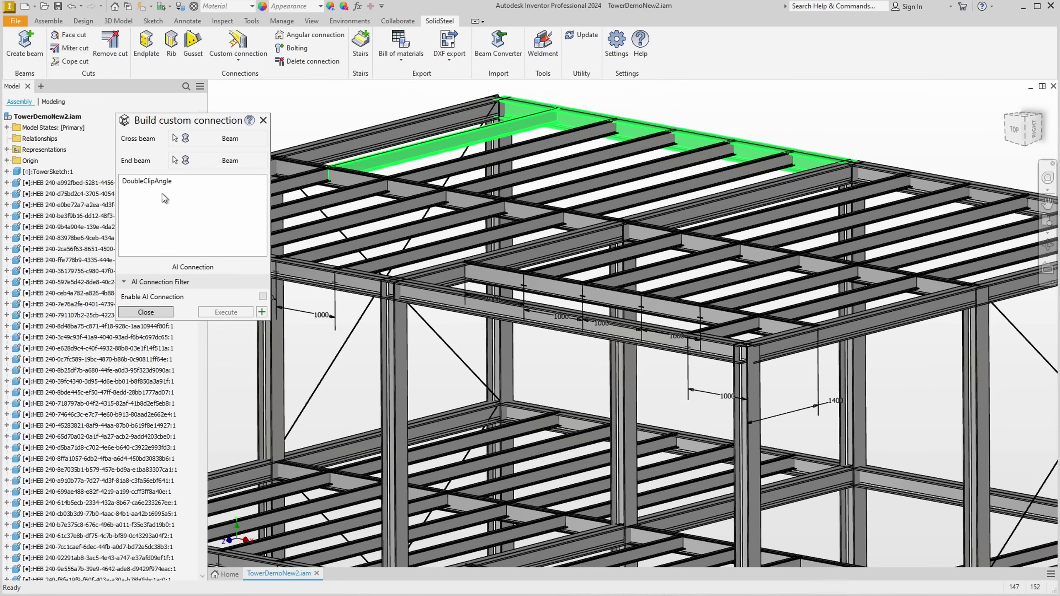
pyautogui.click(156, 184)
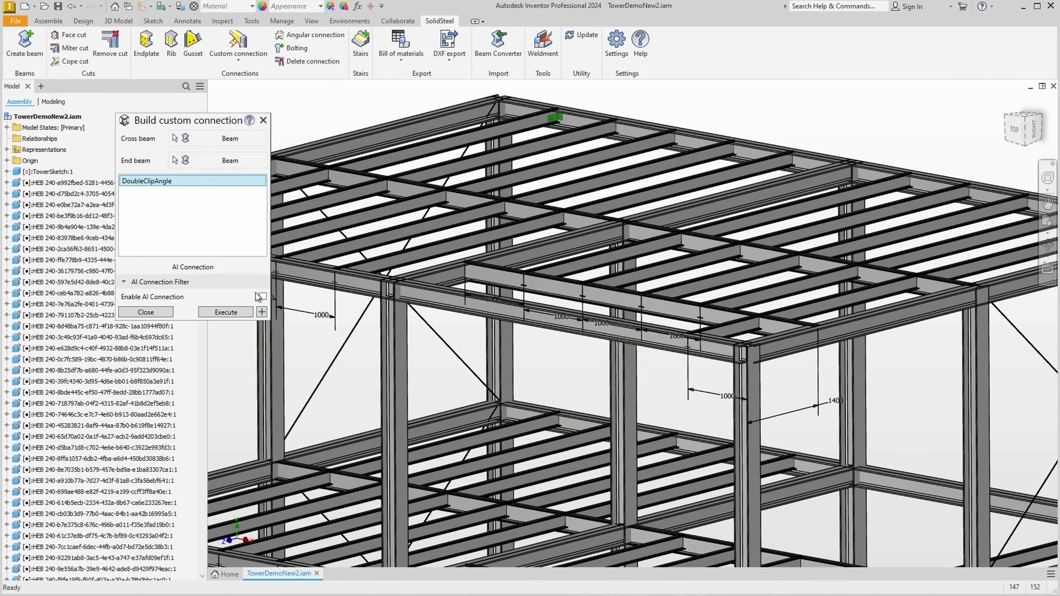
pyautogui.click(261, 312)
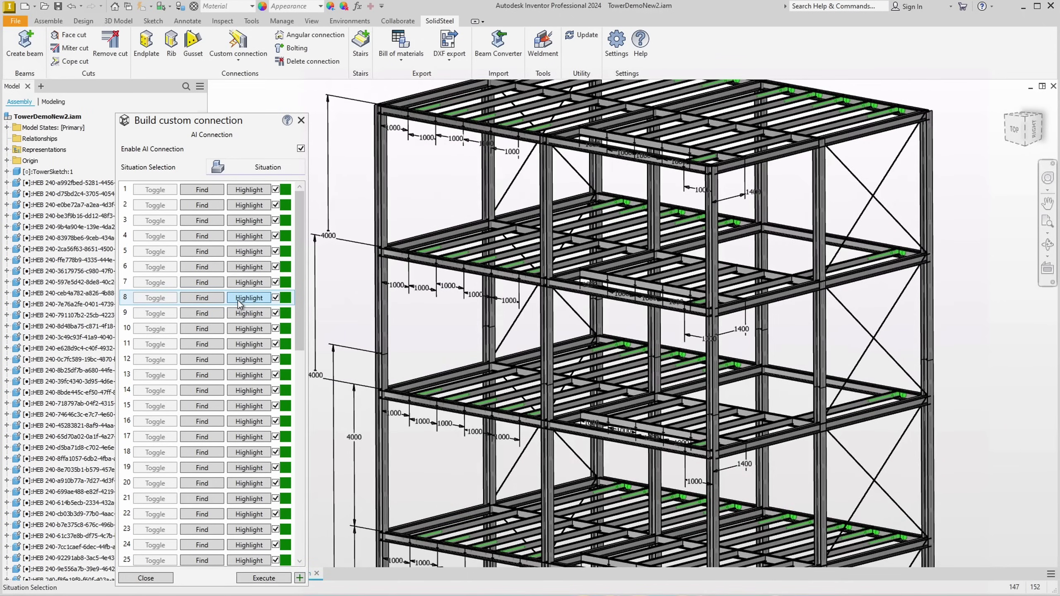
# - Scroll the situation list and batch-build DoubleClipAngle at every found situation in the tower
pyautogui.moveTo(300, 303)
pyautogui.mouseDown()
pyautogui.moveTo(307, 500)
pyautogui.moveTo(305, 288)
pyautogui.mouseUp()
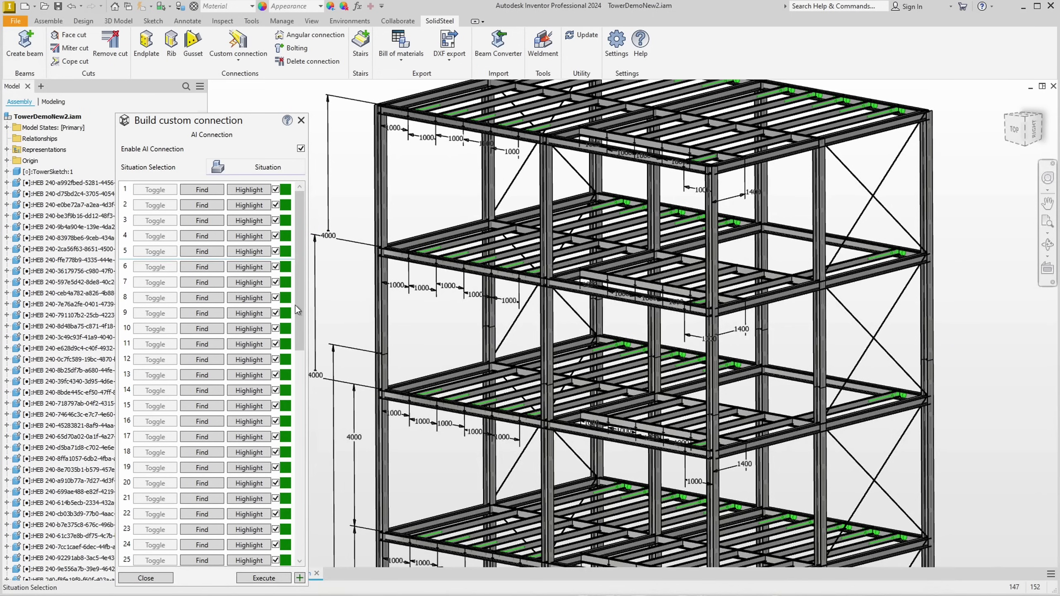
pyautogui.click(263, 578)
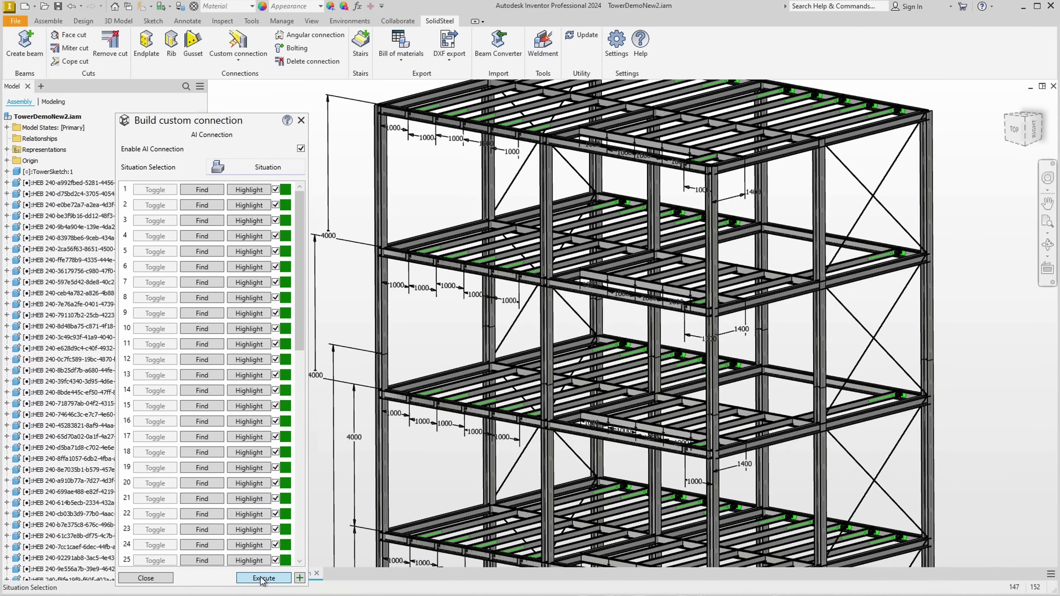
# - Zoom out to view the whole tower with its new clip-angle connections
pyautogui.moveTo(261, 581)
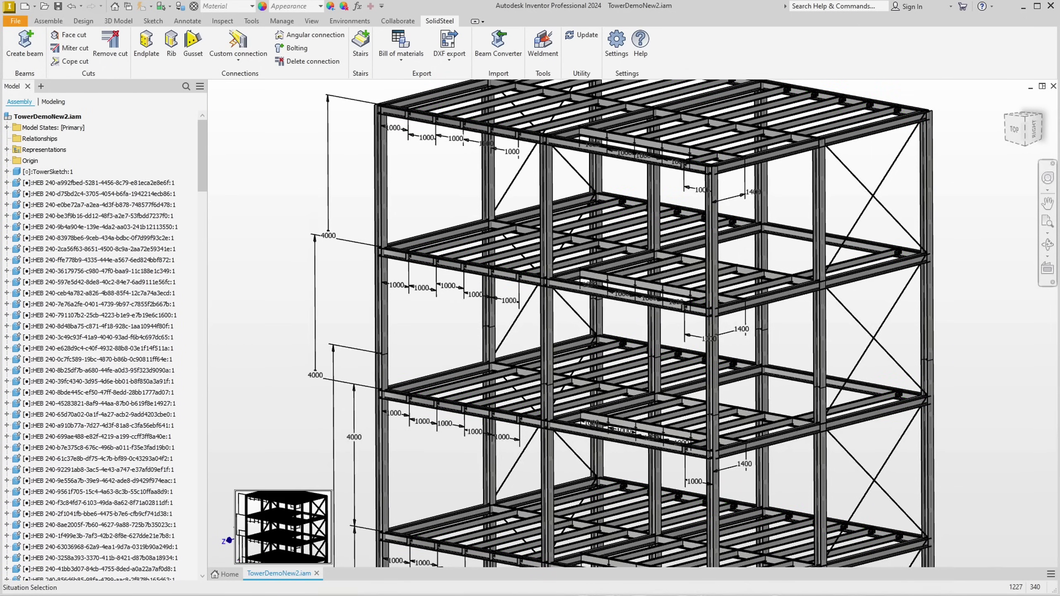
pyautogui.scroll(10, 447, 465)
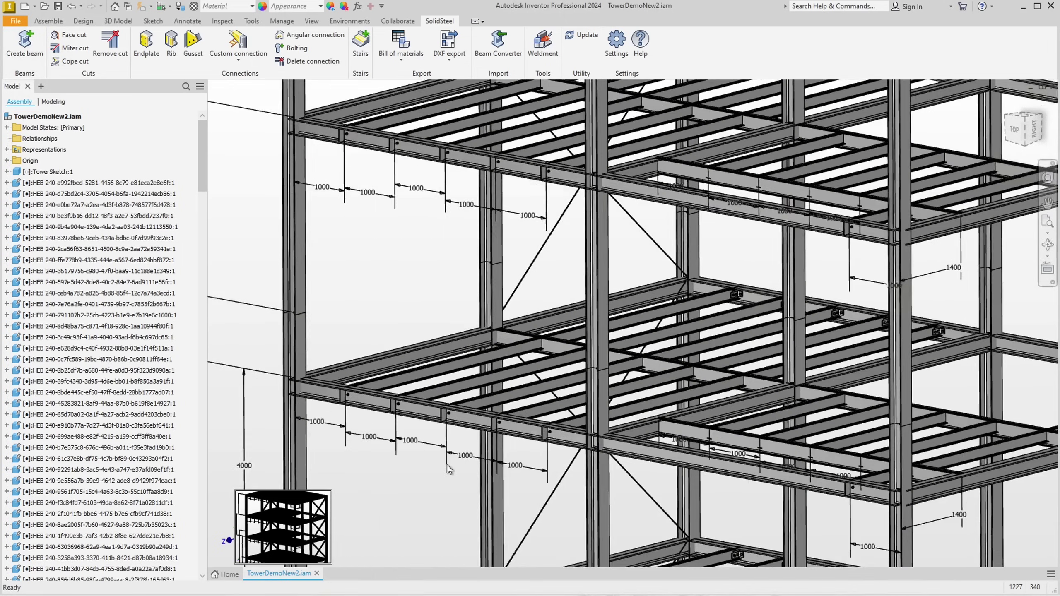
pyautogui.scroll(8, 437, 498)
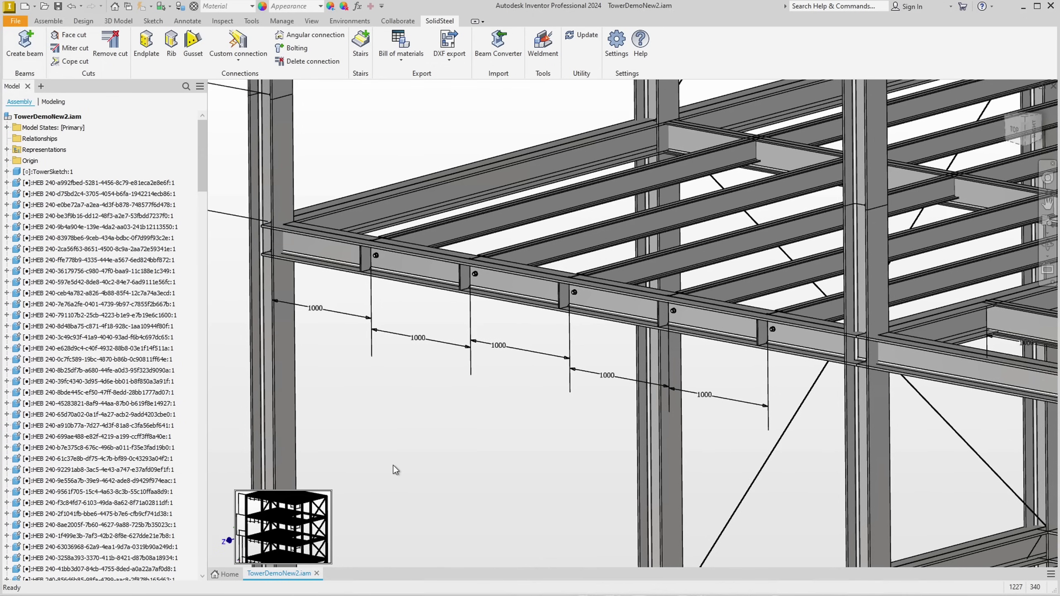
pyautogui.scroll(6, 395, 469)
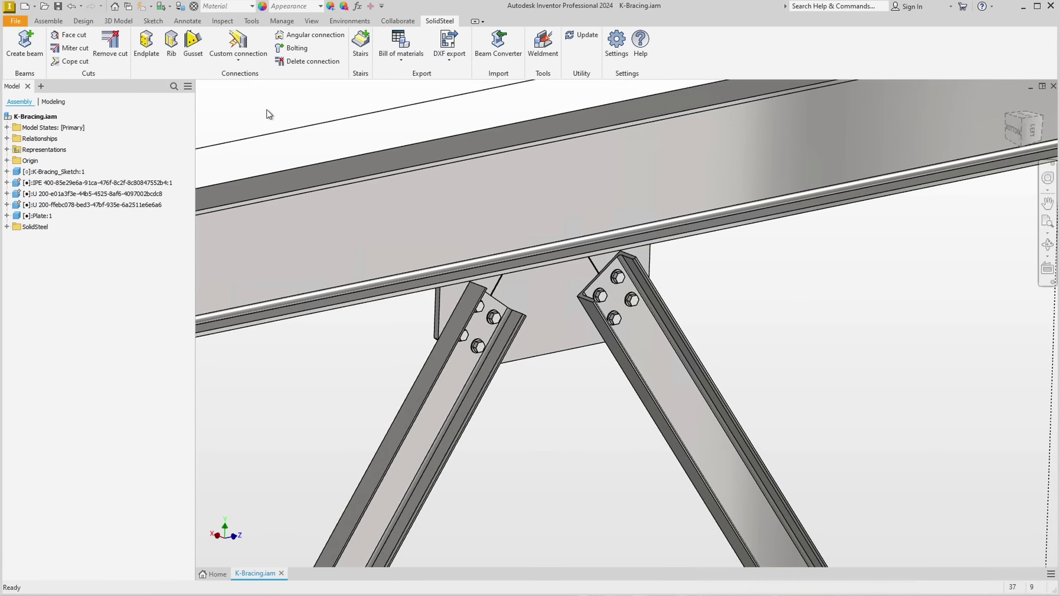
# - Start learning a custom connection from the left diagonal, top beam and right diagonal
pyautogui.click(245, 56)
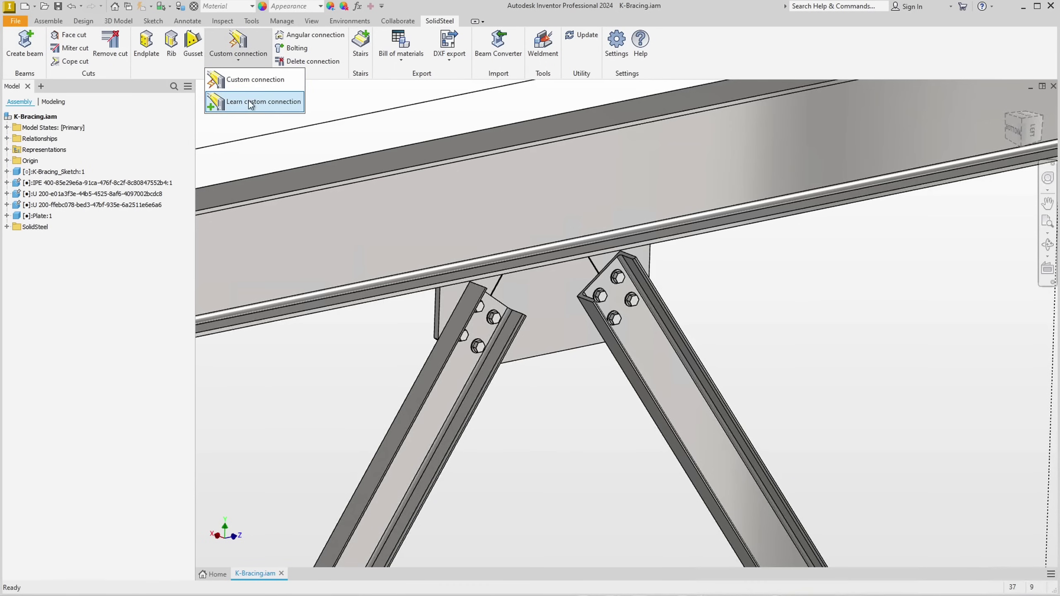
pyautogui.click(246, 105)
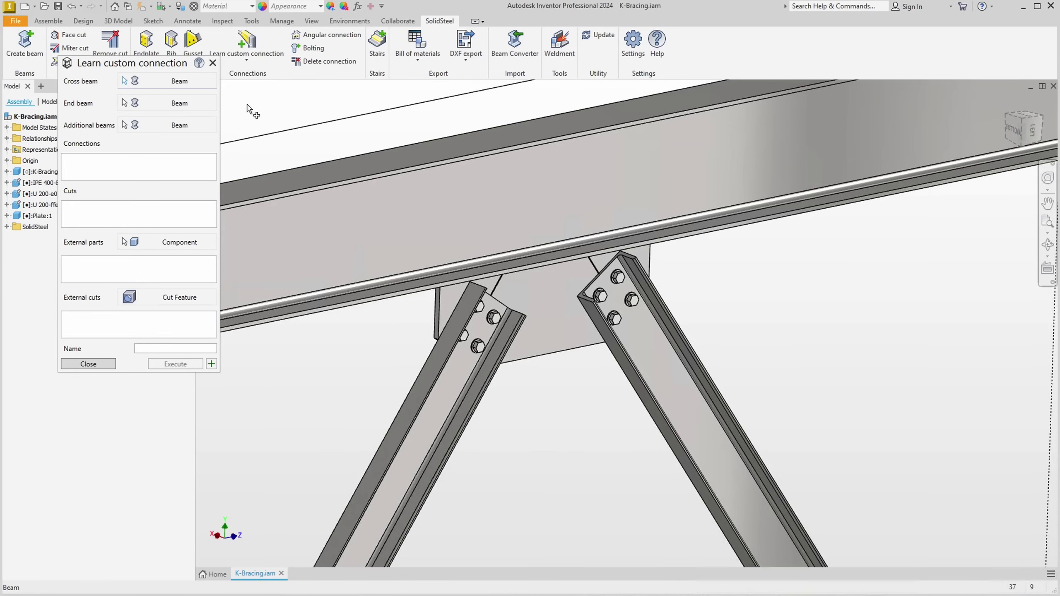
pyautogui.click(440, 428)
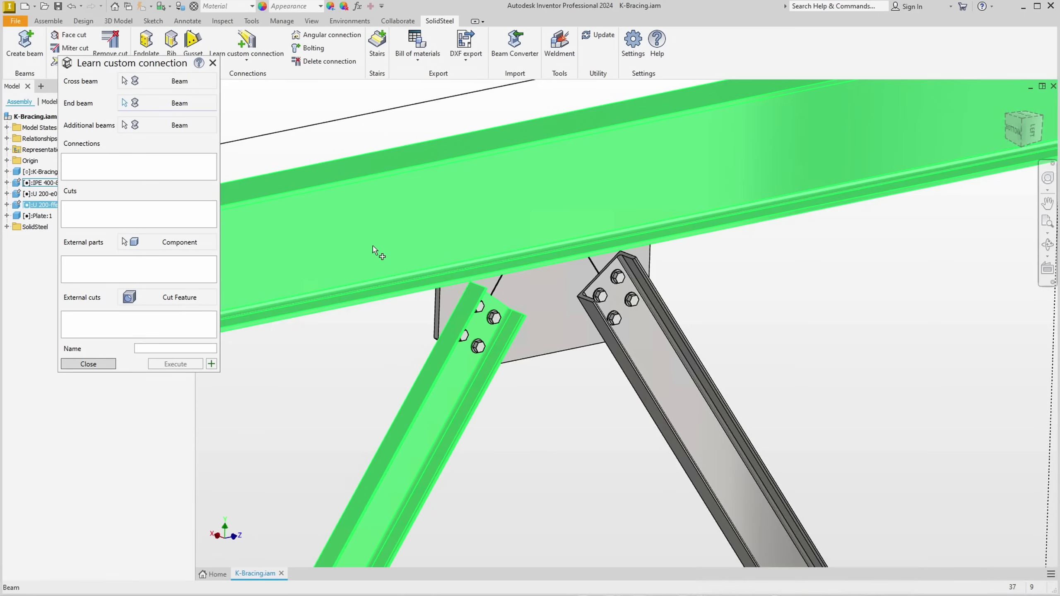
pyautogui.click(374, 251)
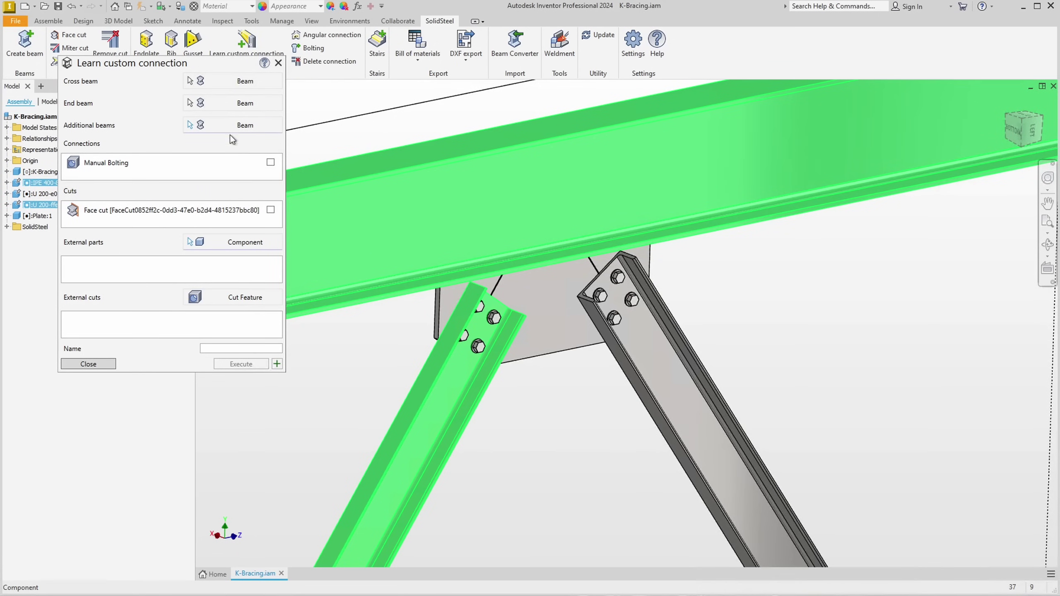
pyautogui.click(242, 125)
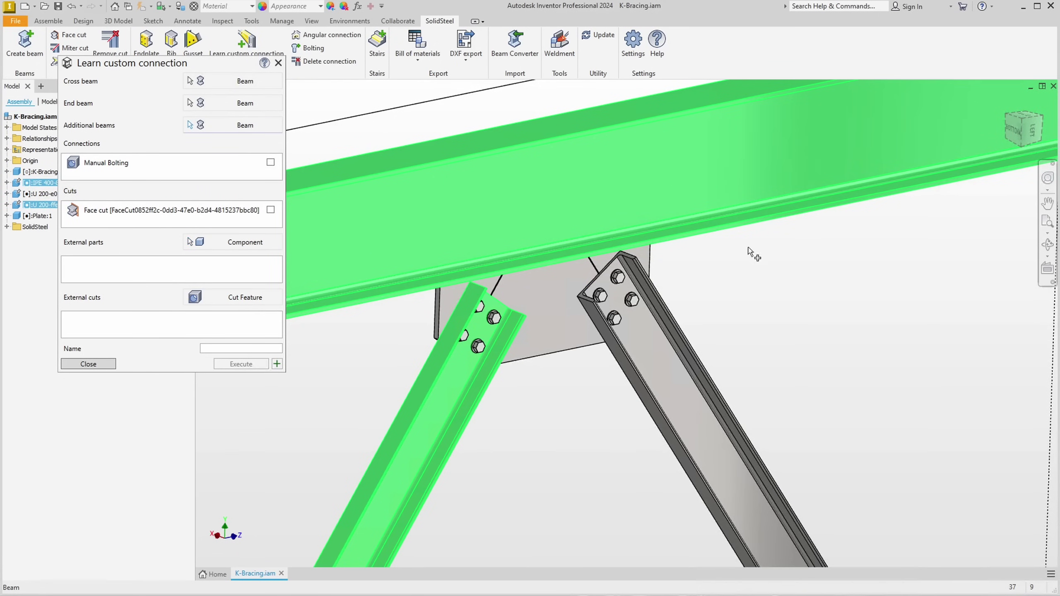
pyautogui.click(649, 376)
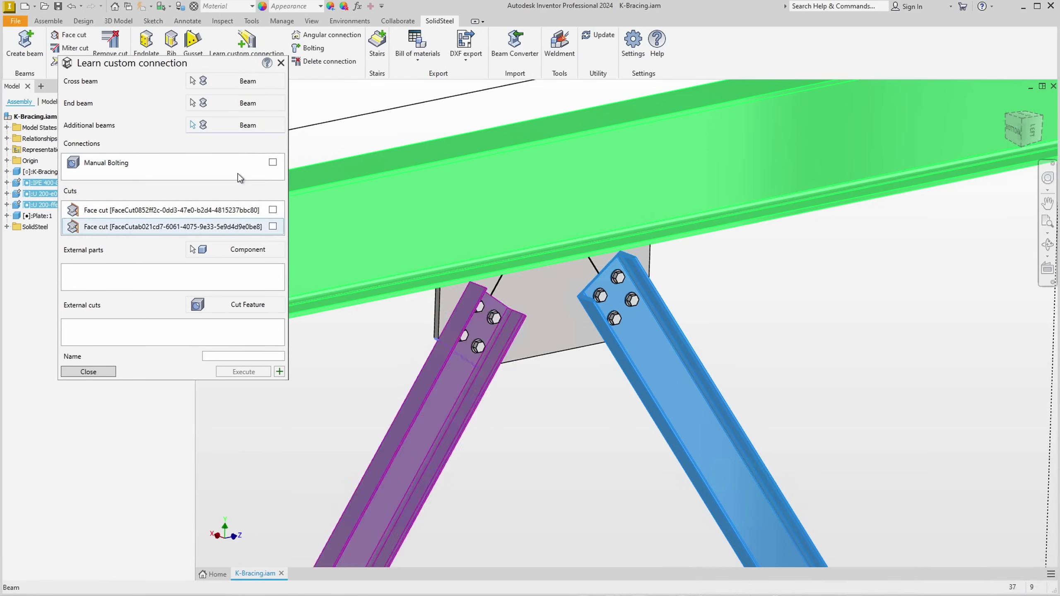
# - Include Manual Bolting, both face cuts and Plate1, and save it as K-Bracing
pyautogui.click(273, 162)
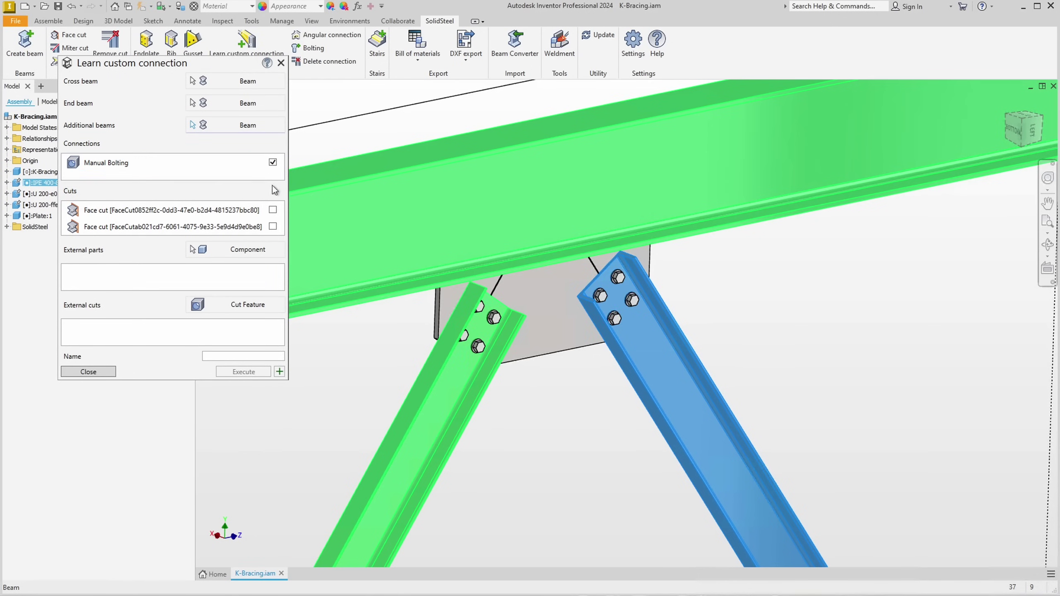
pyautogui.click(273, 210)
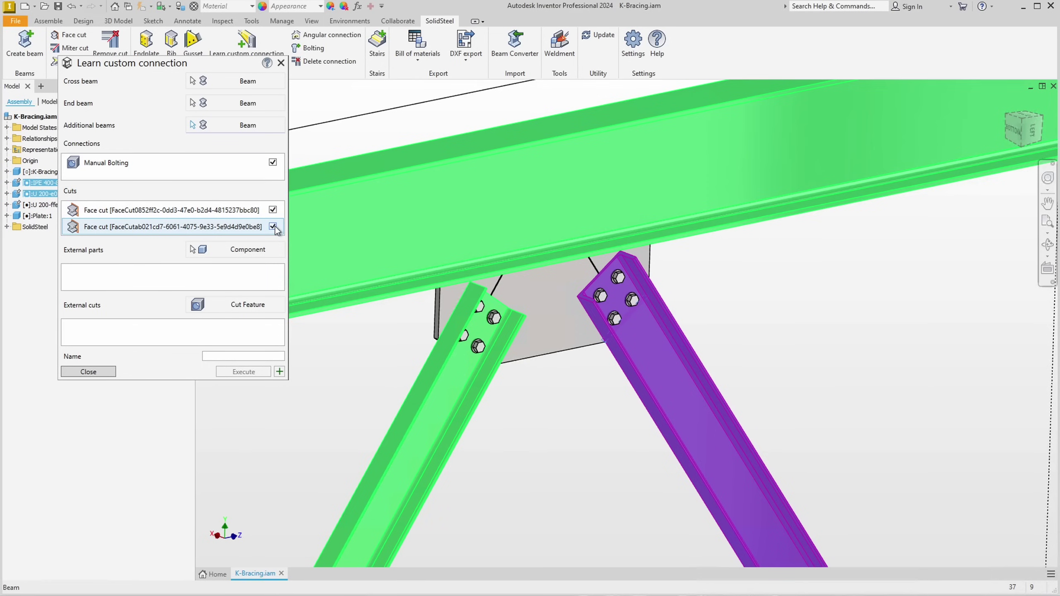
pyautogui.click(272, 227)
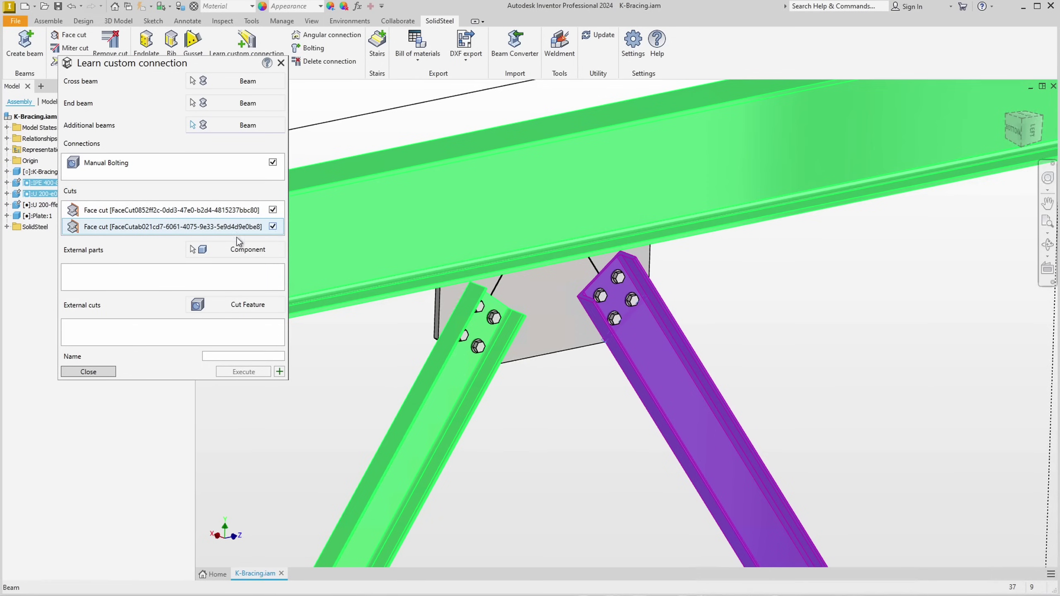
pyautogui.click(561, 303)
pyautogui.click(221, 355)
pyautogui.write('K-Bracing')
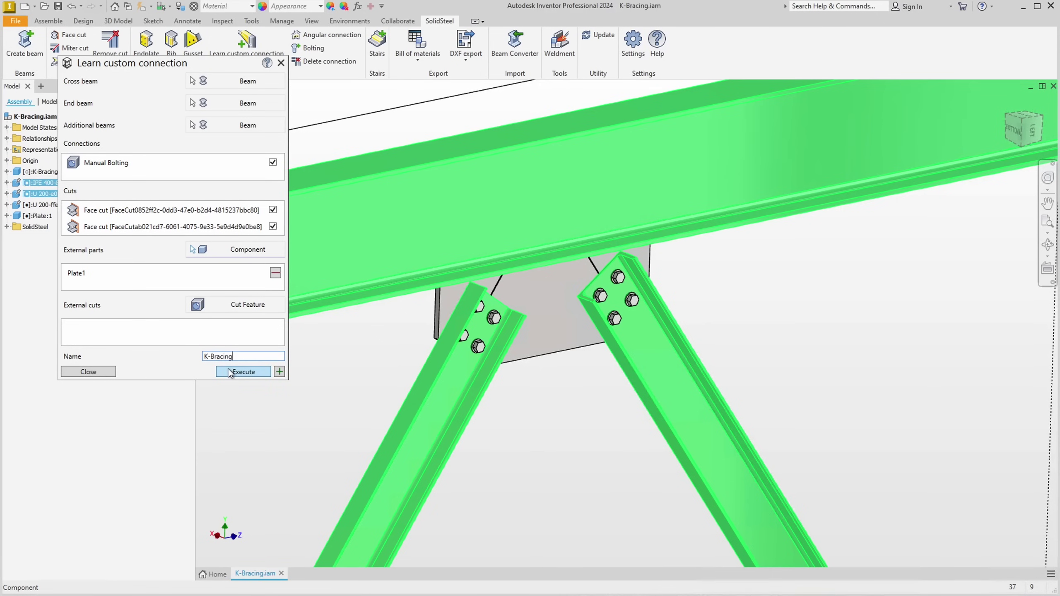
pyautogui.click(229, 371)
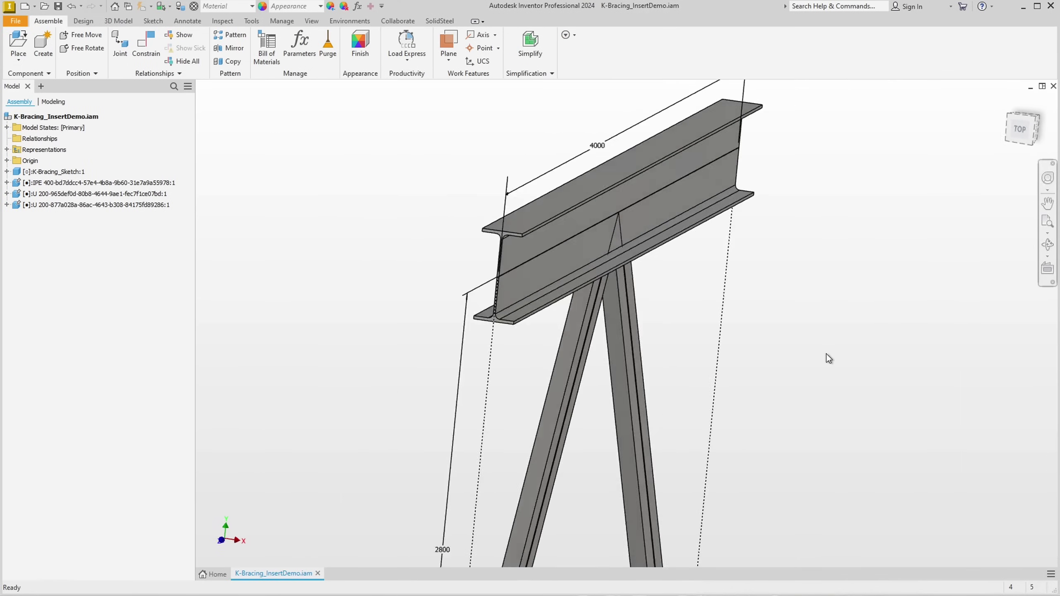
# - Place the K-Bracing connection on the left diagonal, top beam and right diagonal, previewing the gusset
pyautogui.press('F5')
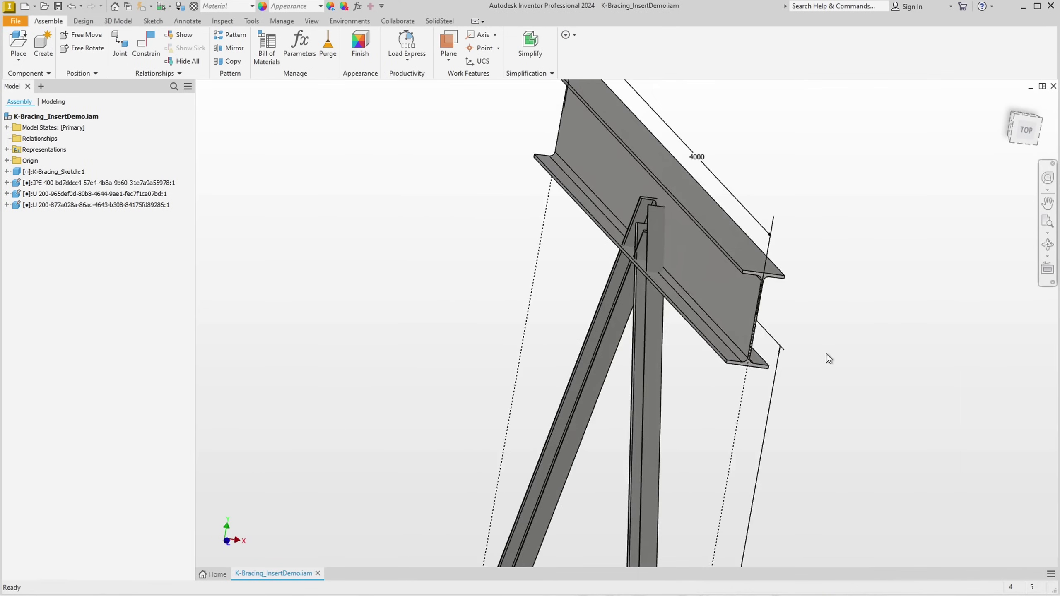
pyautogui.press('F5')
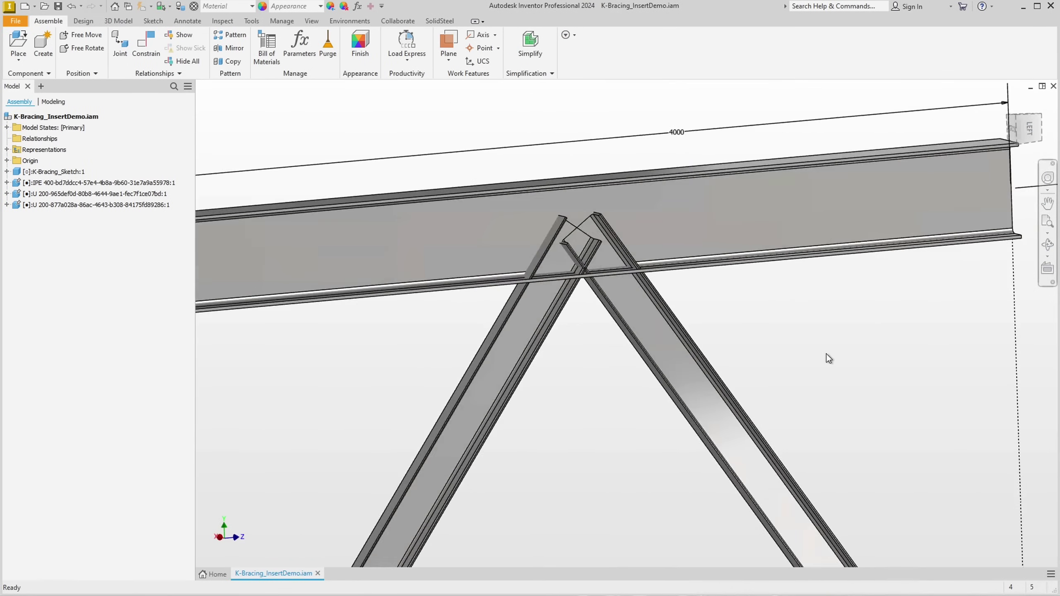
pyautogui.click(439, 20)
pyautogui.scroll(5, 387, 160)
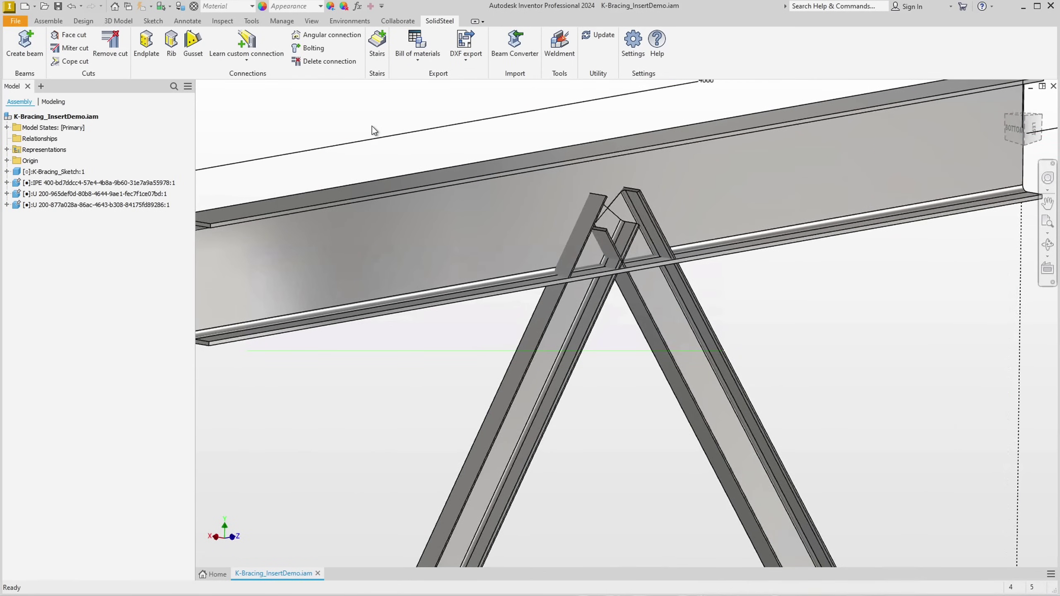
pyautogui.click(245, 59)
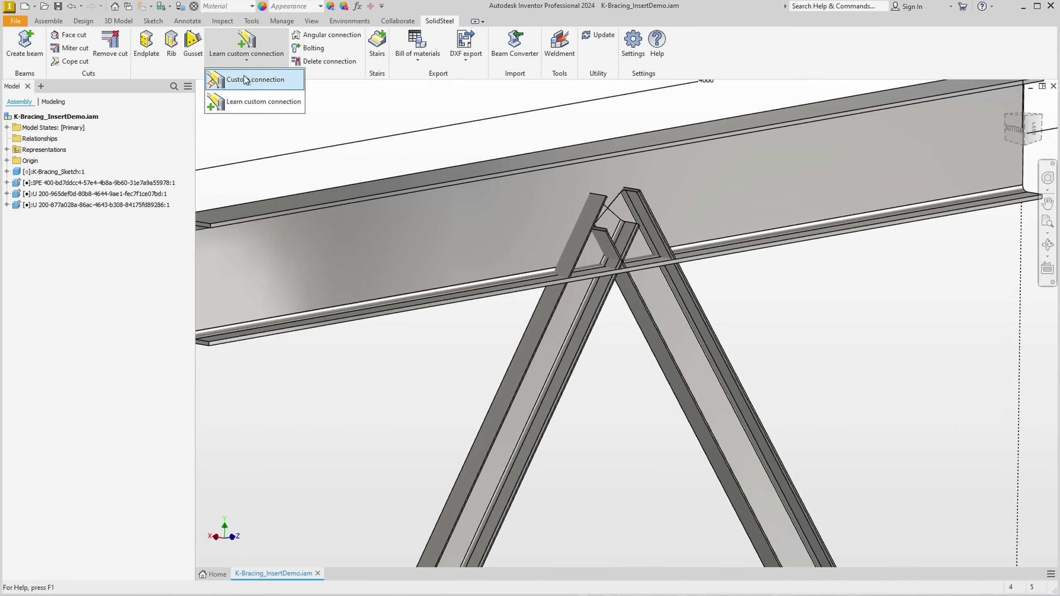
pyautogui.click(246, 79)
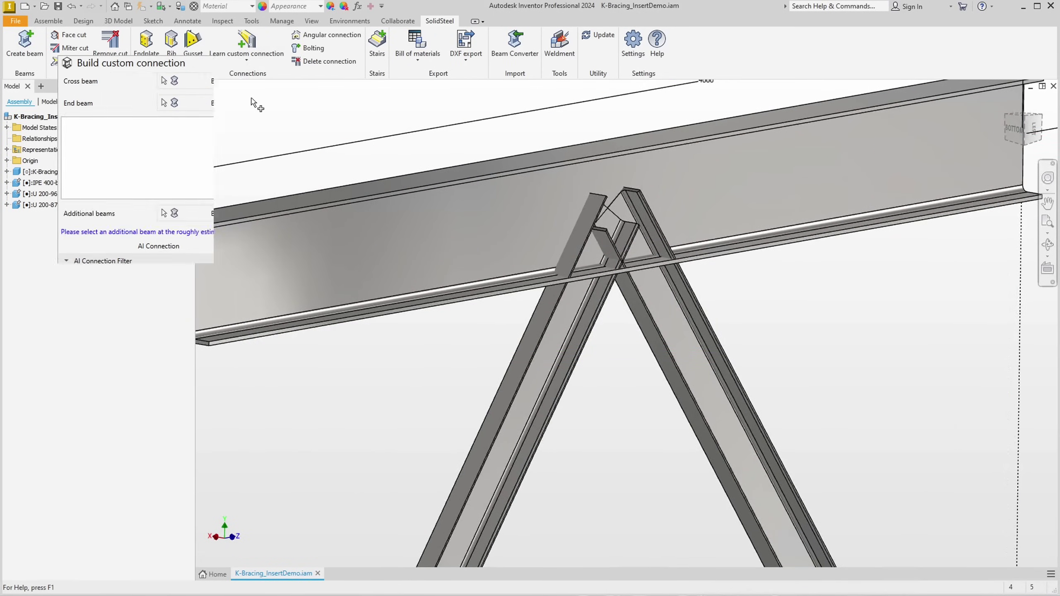
pyautogui.click(561, 380)
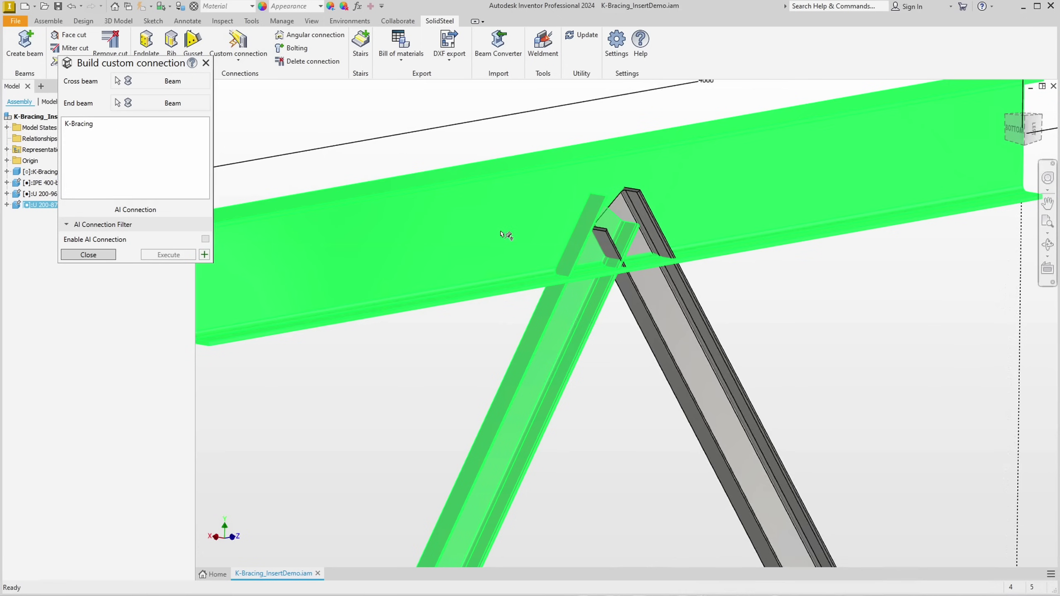
pyautogui.click(502, 235)
pyautogui.click(81, 124)
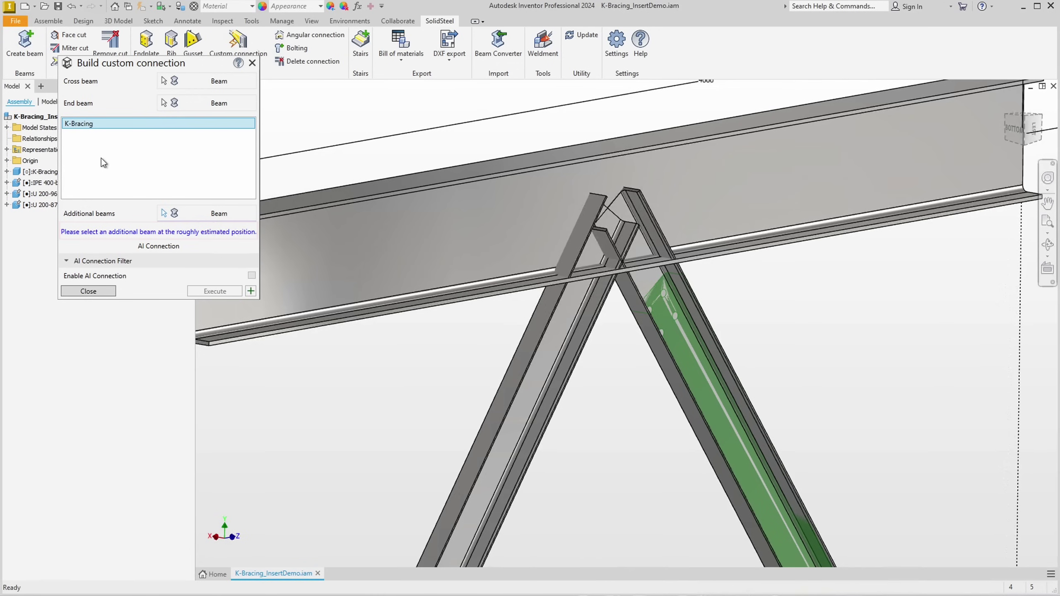
pyautogui.click(672, 408)
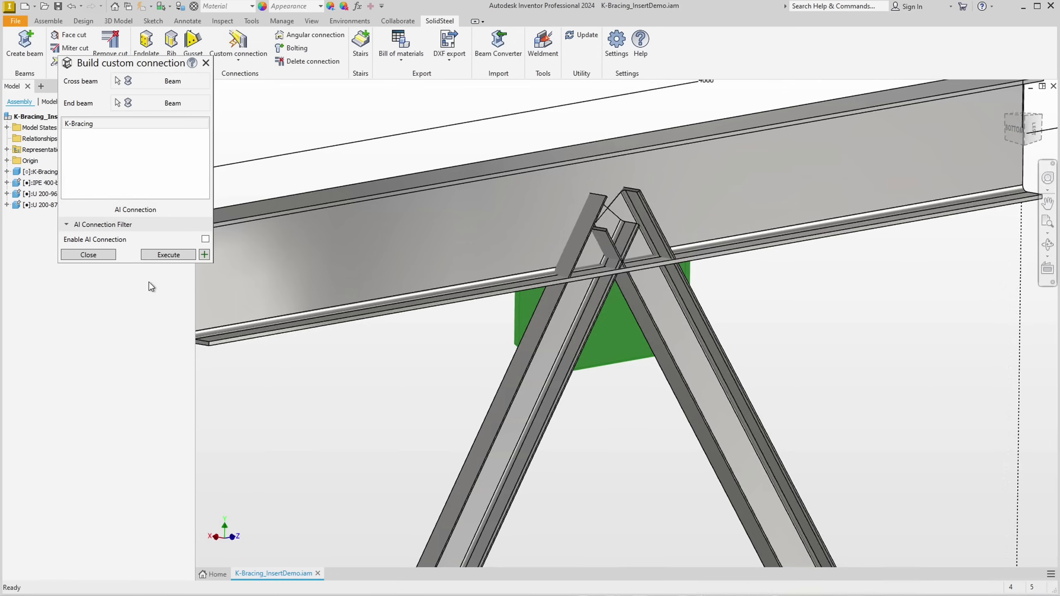
# - Build the K-Bracing gusset connection at the InsertDemo joint
pyautogui.click(160, 255)
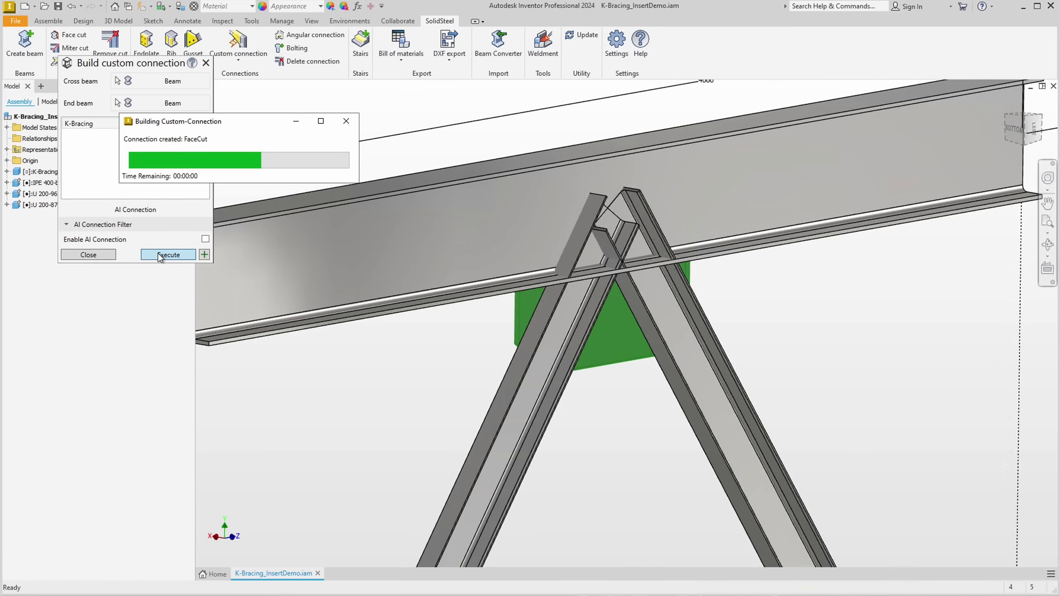